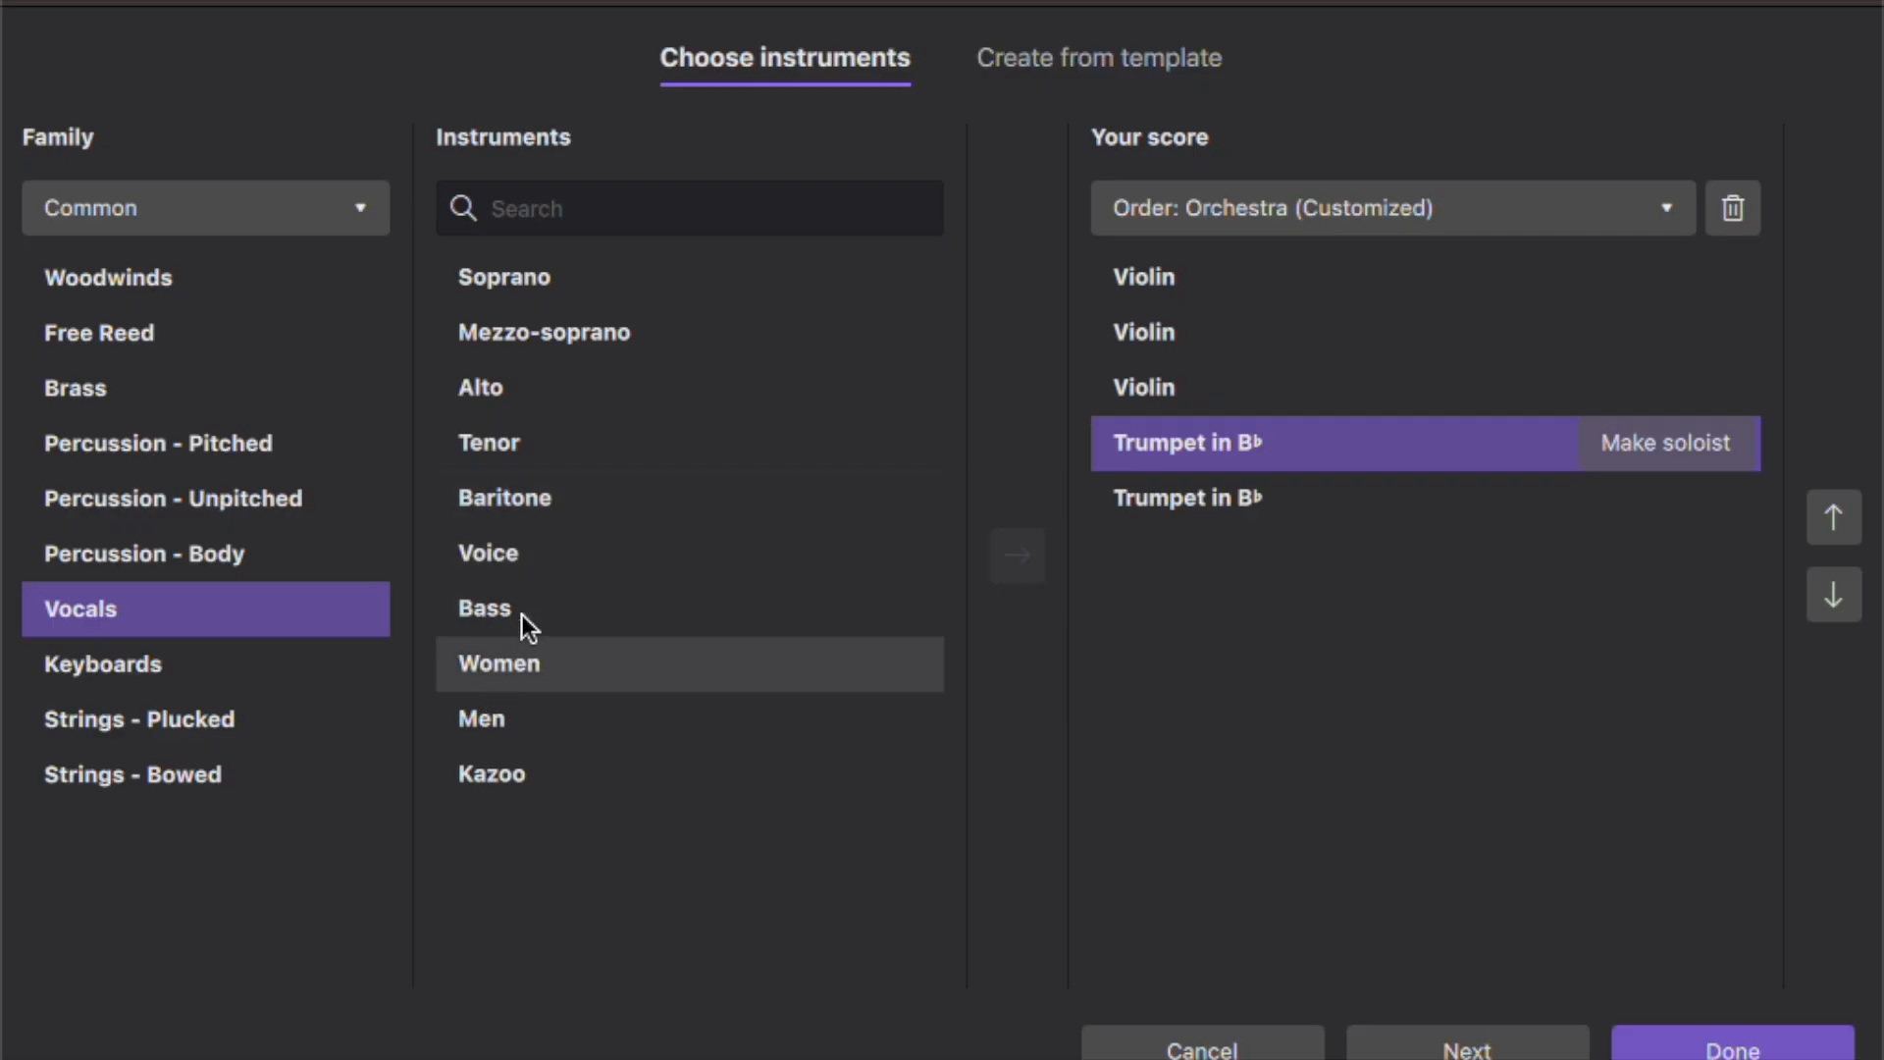
- Add a Voice to the score and move it below the two trumpets
double_click(512, 561)
left_click(1226, 284)
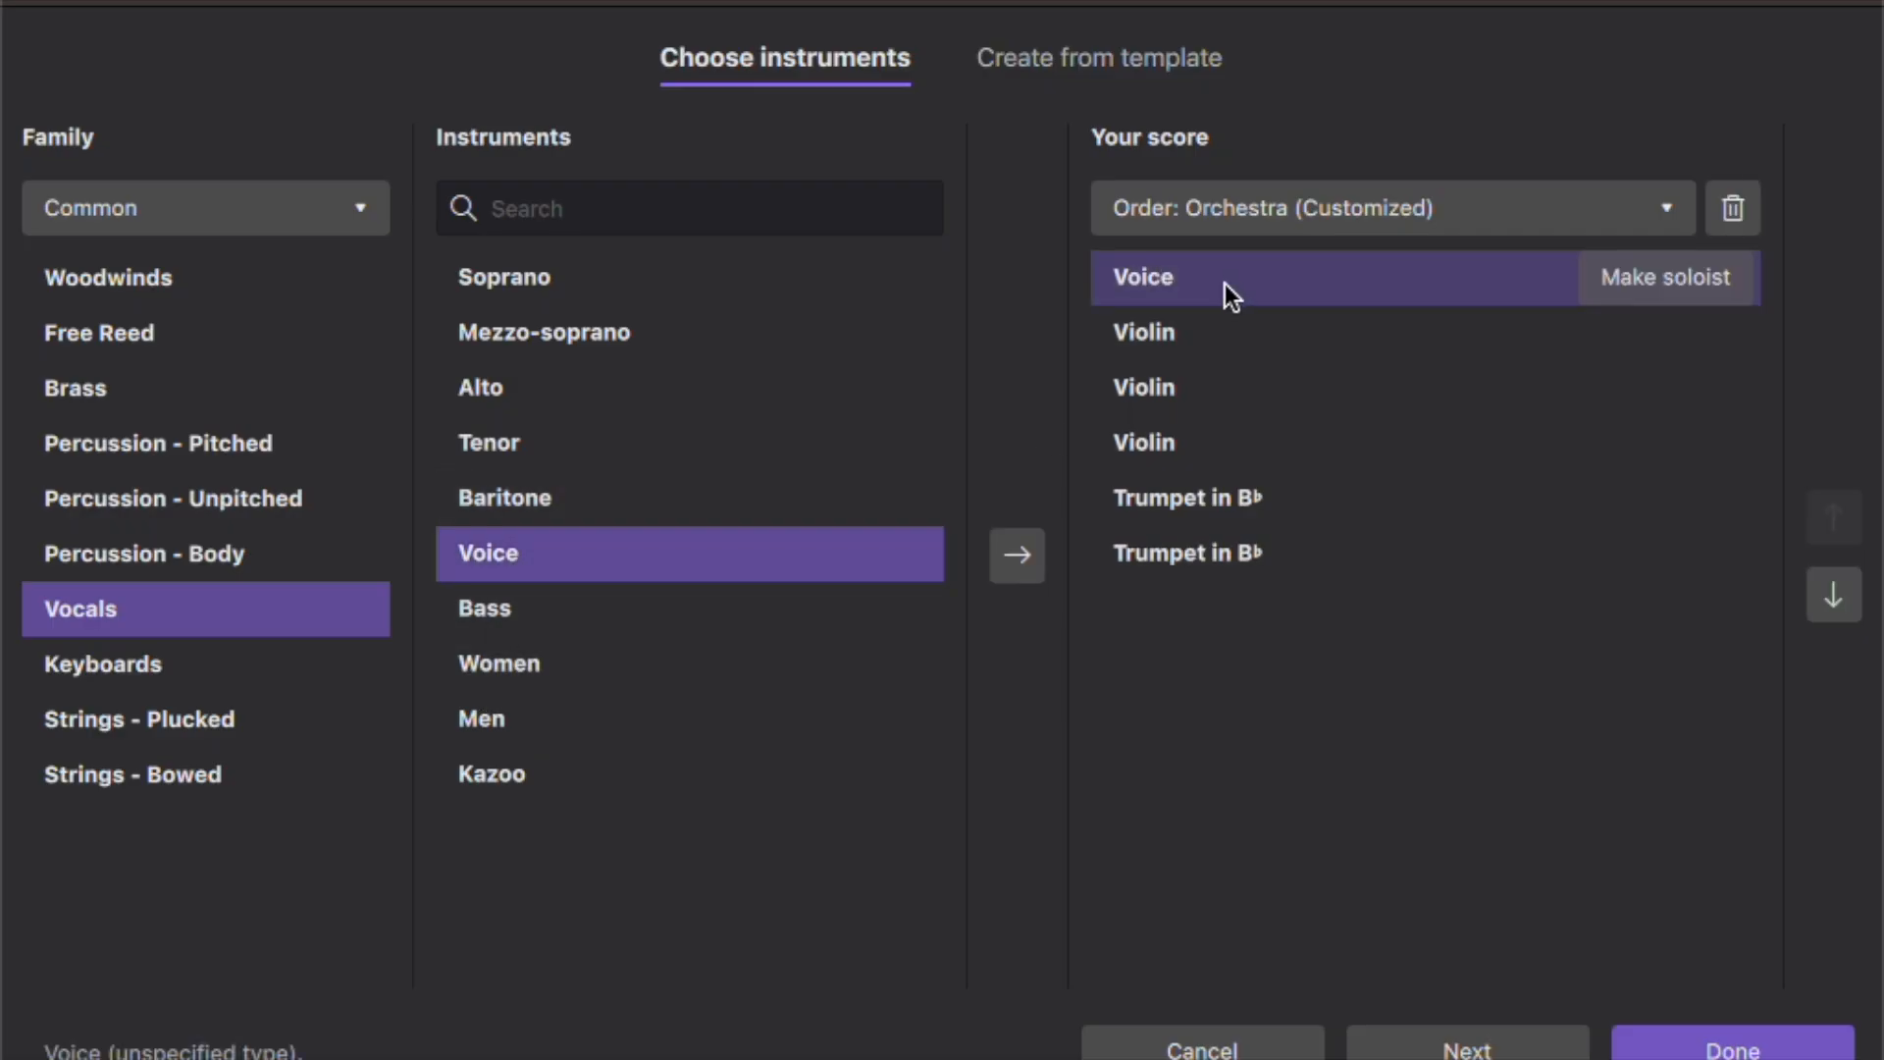
left_click(1822, 573)
left_click(1822, 573)
left_click(1822, 573)
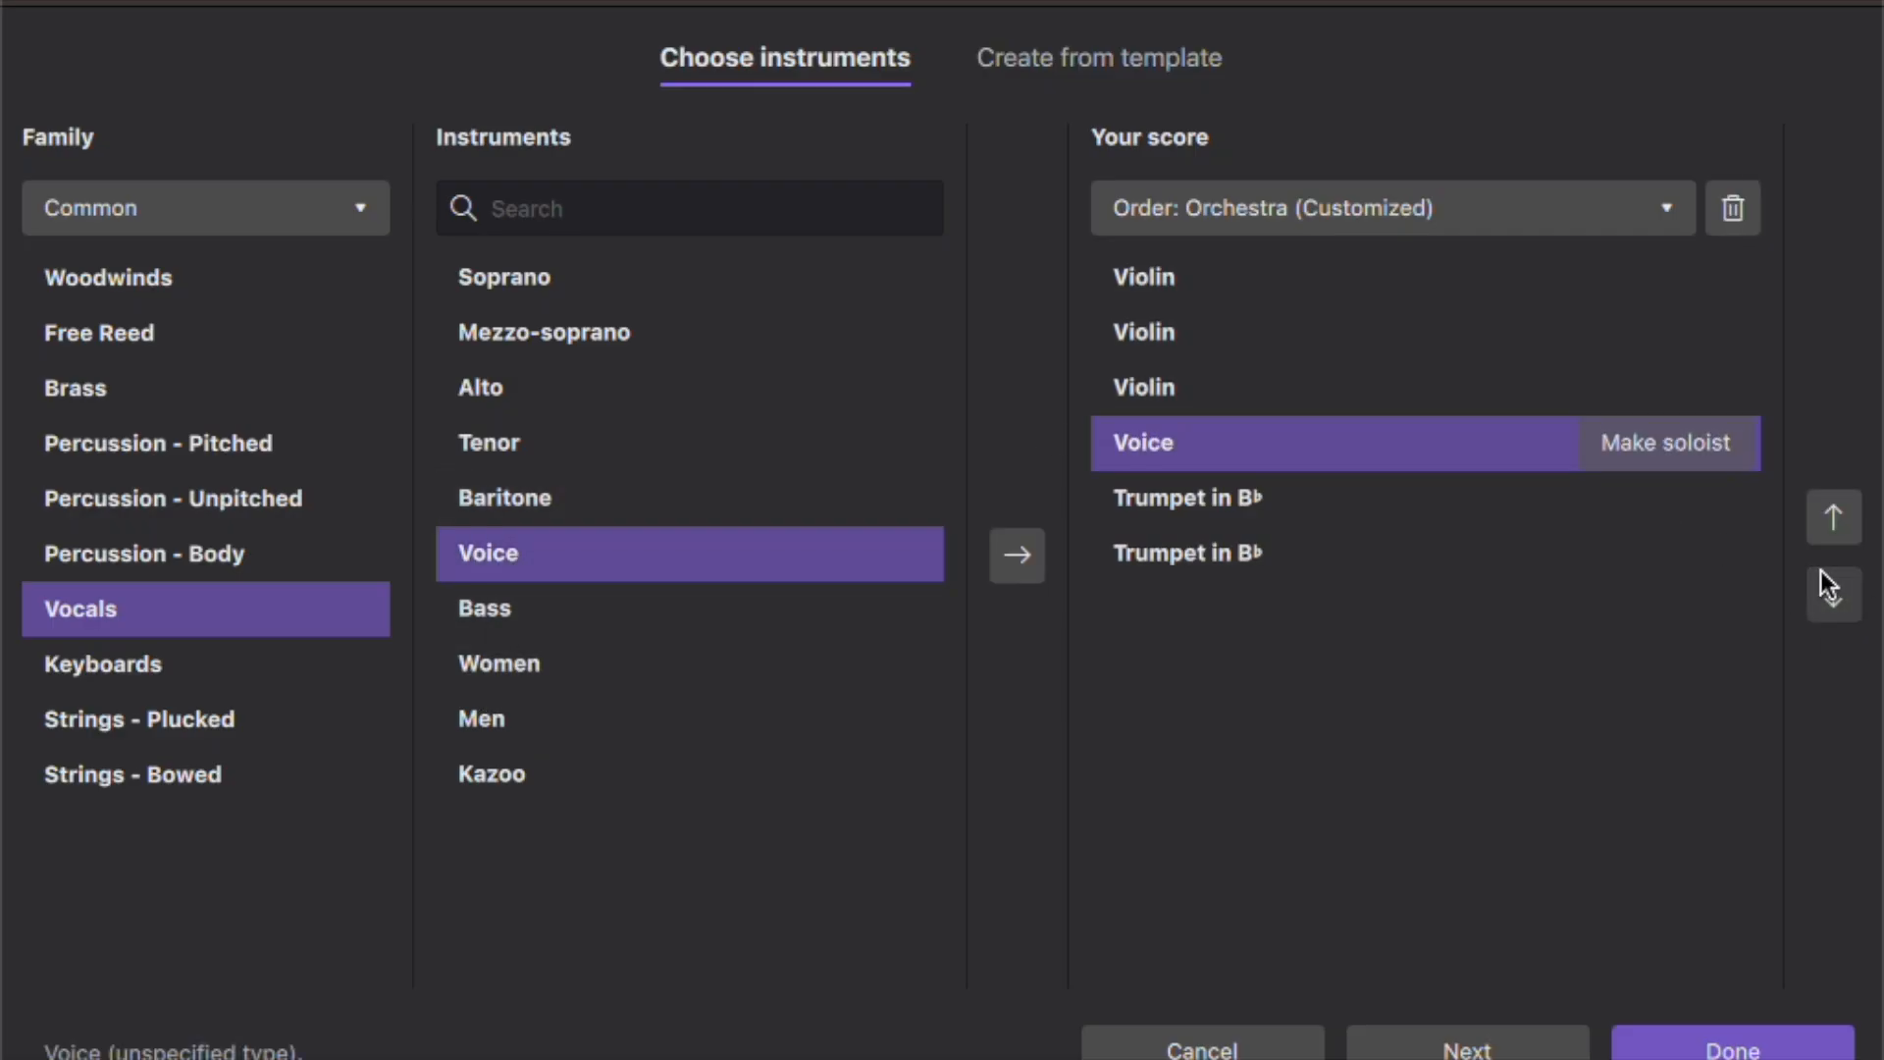
left_click(1821, 571)
left_click(1821, 571)
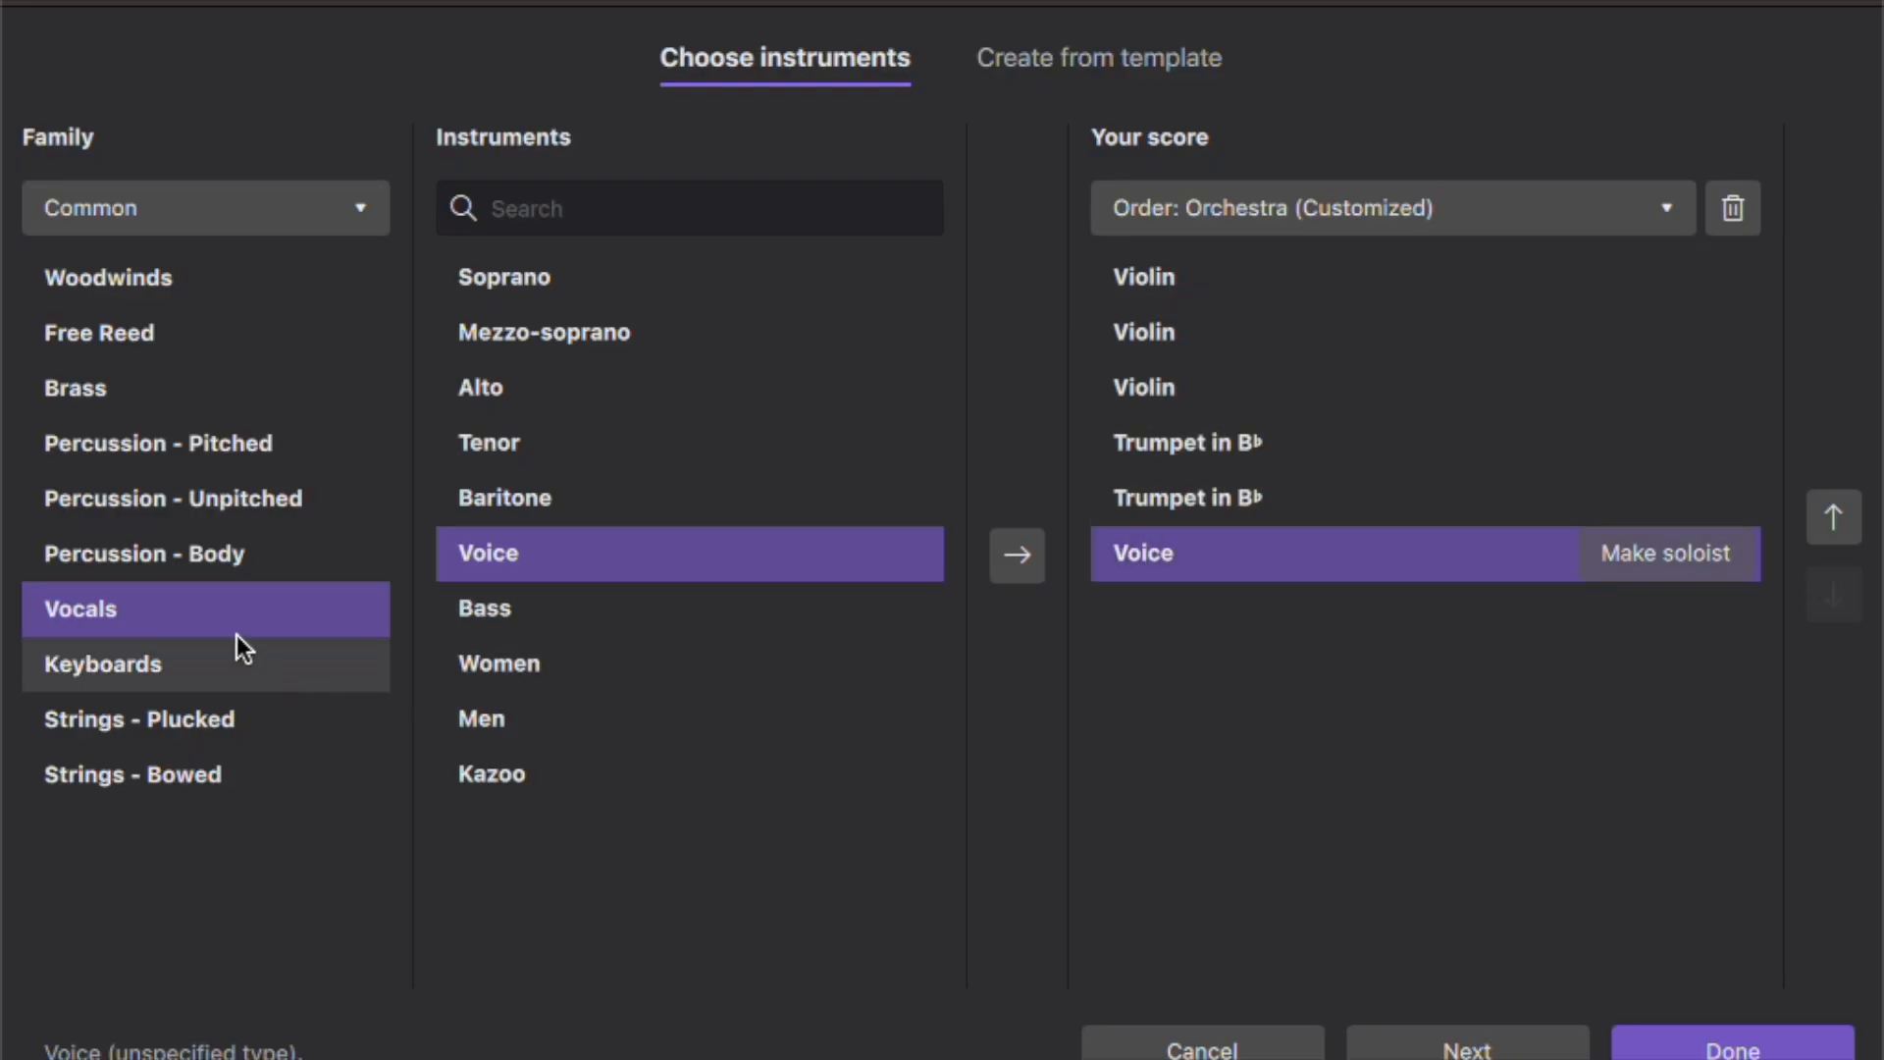
- Add a Harp from the plucked strings and move it below the Voice in the score order
left_click(187, 722)
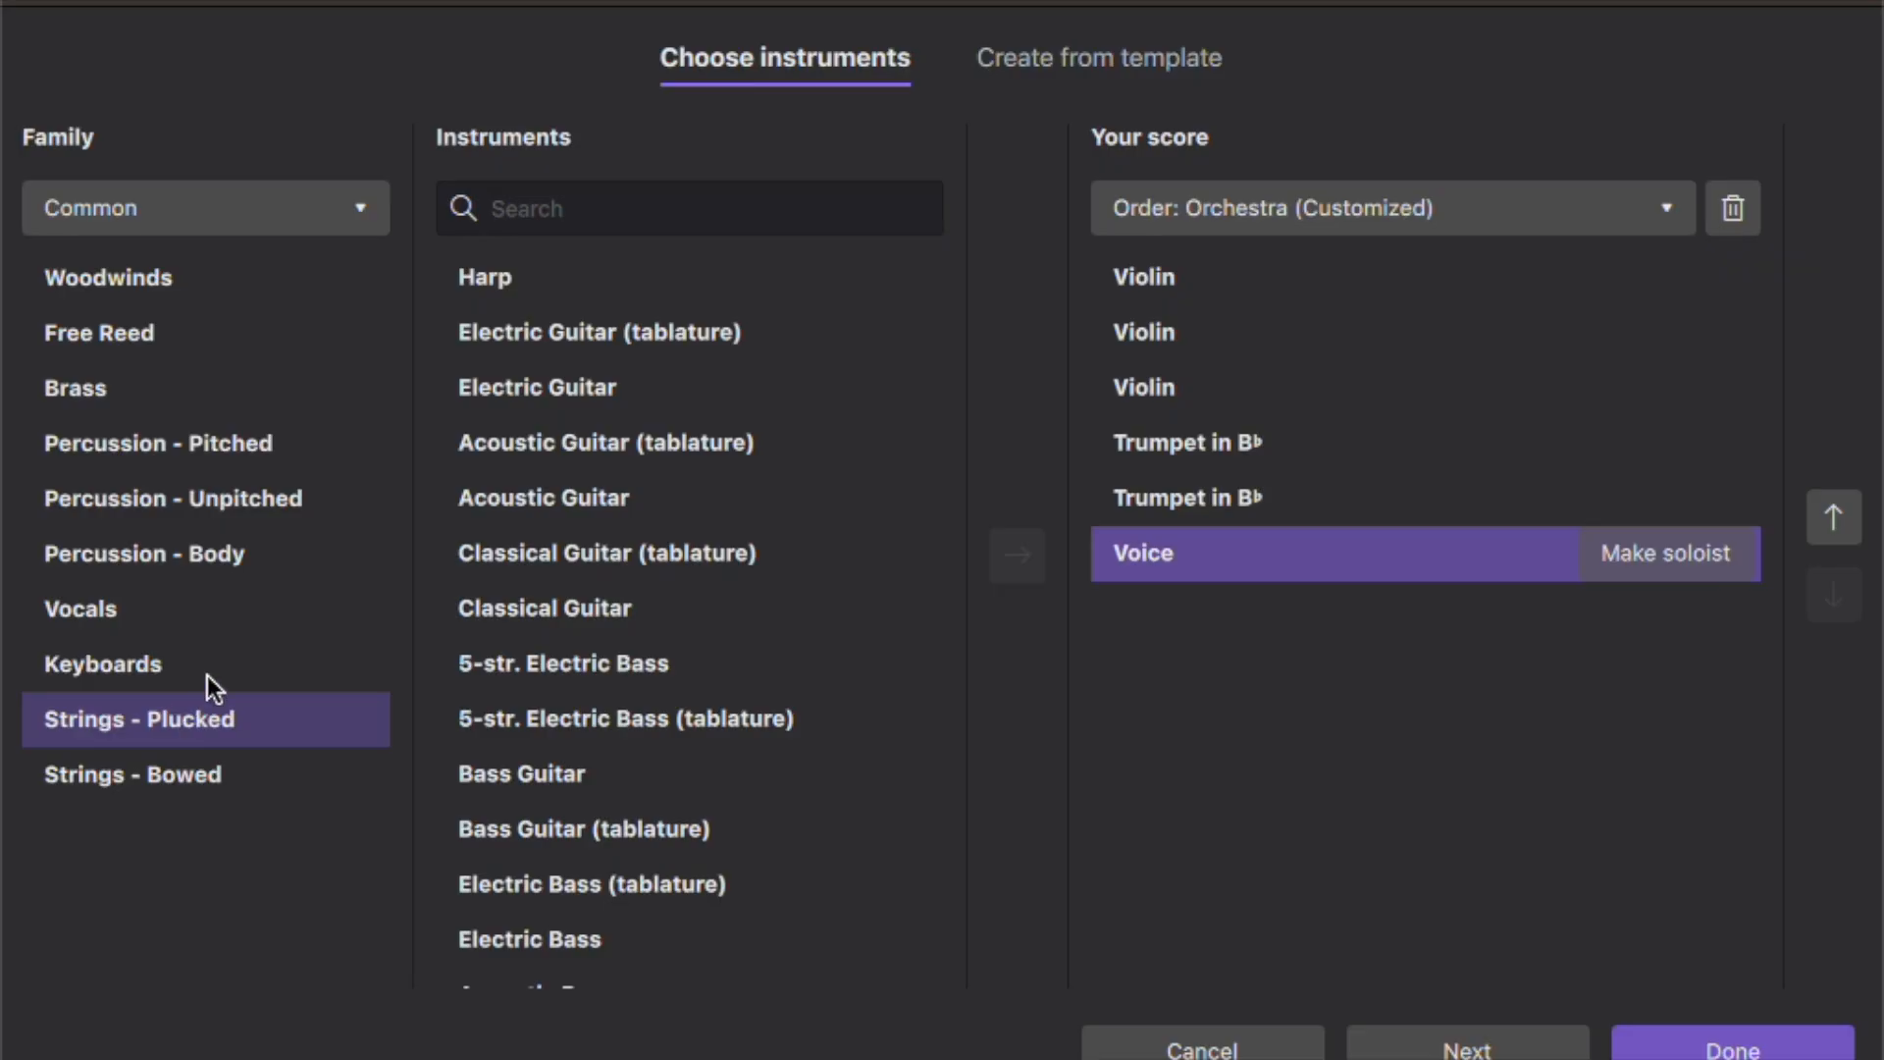
double_click(473, 274)
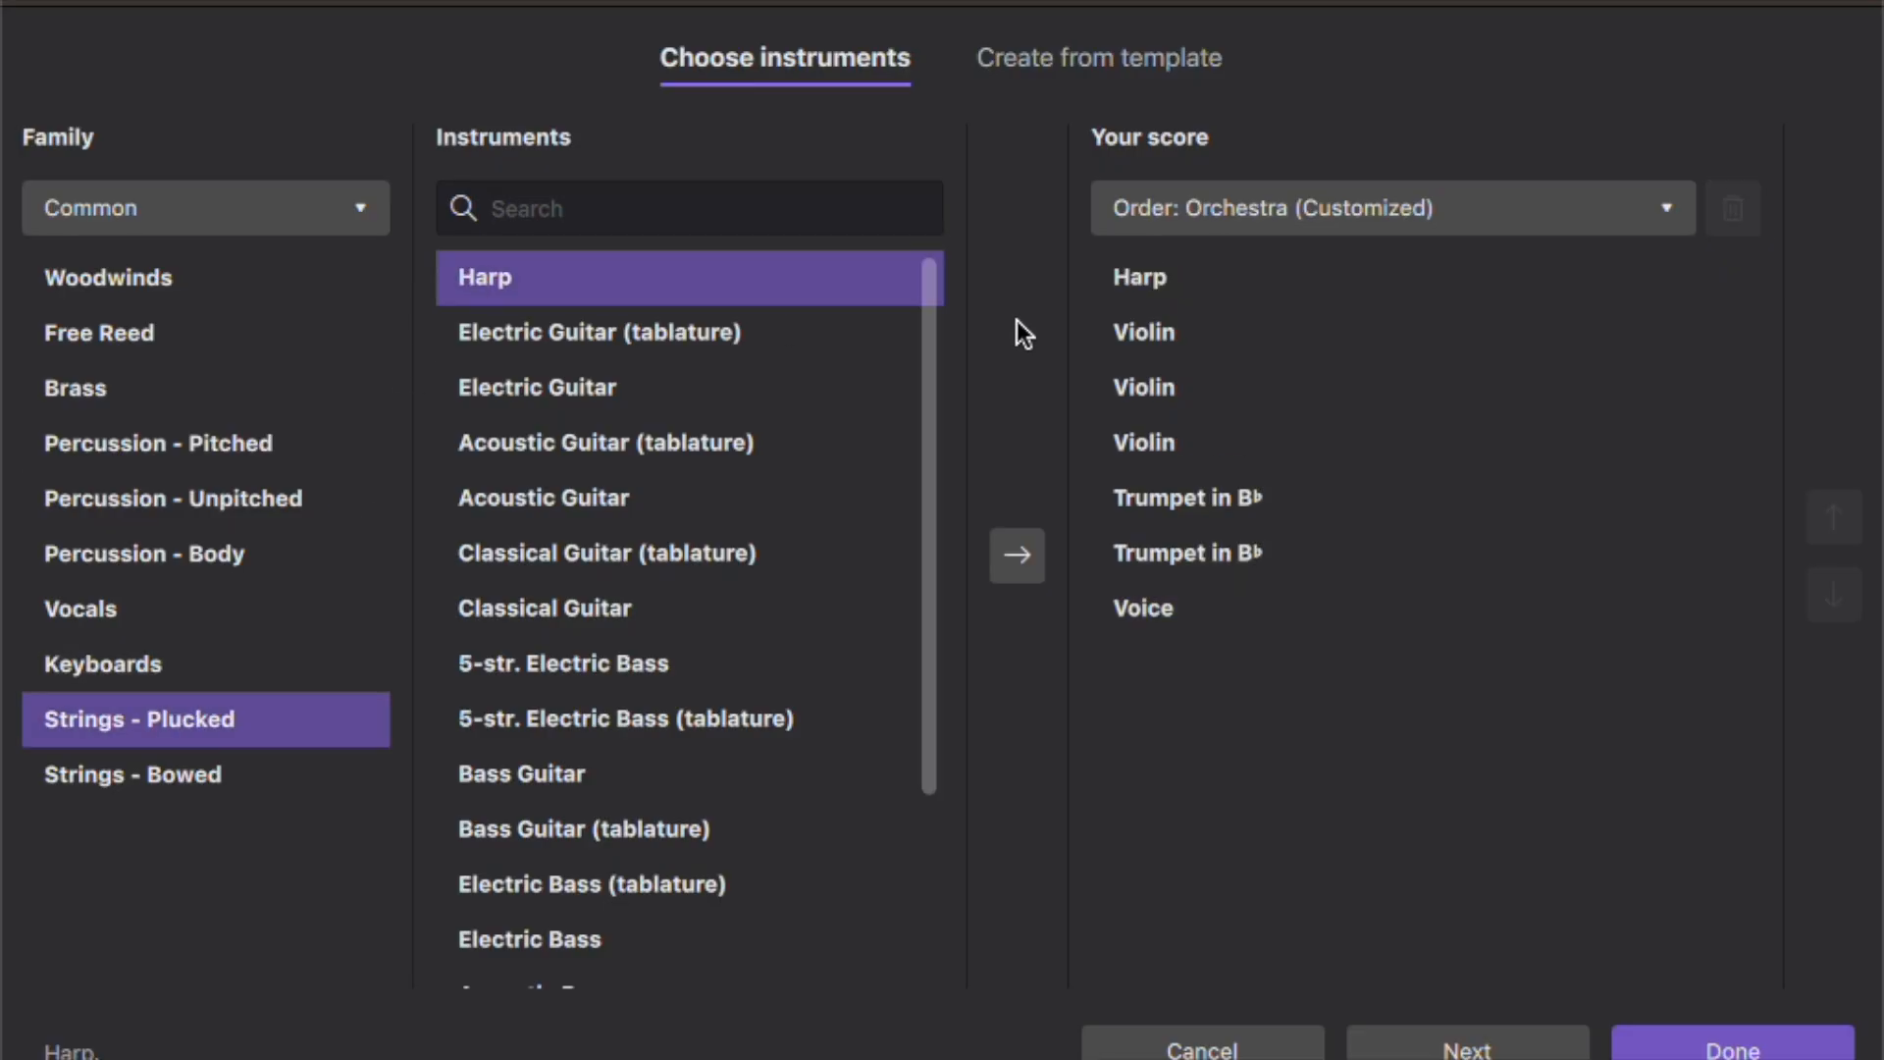
left_click(1136, 276)
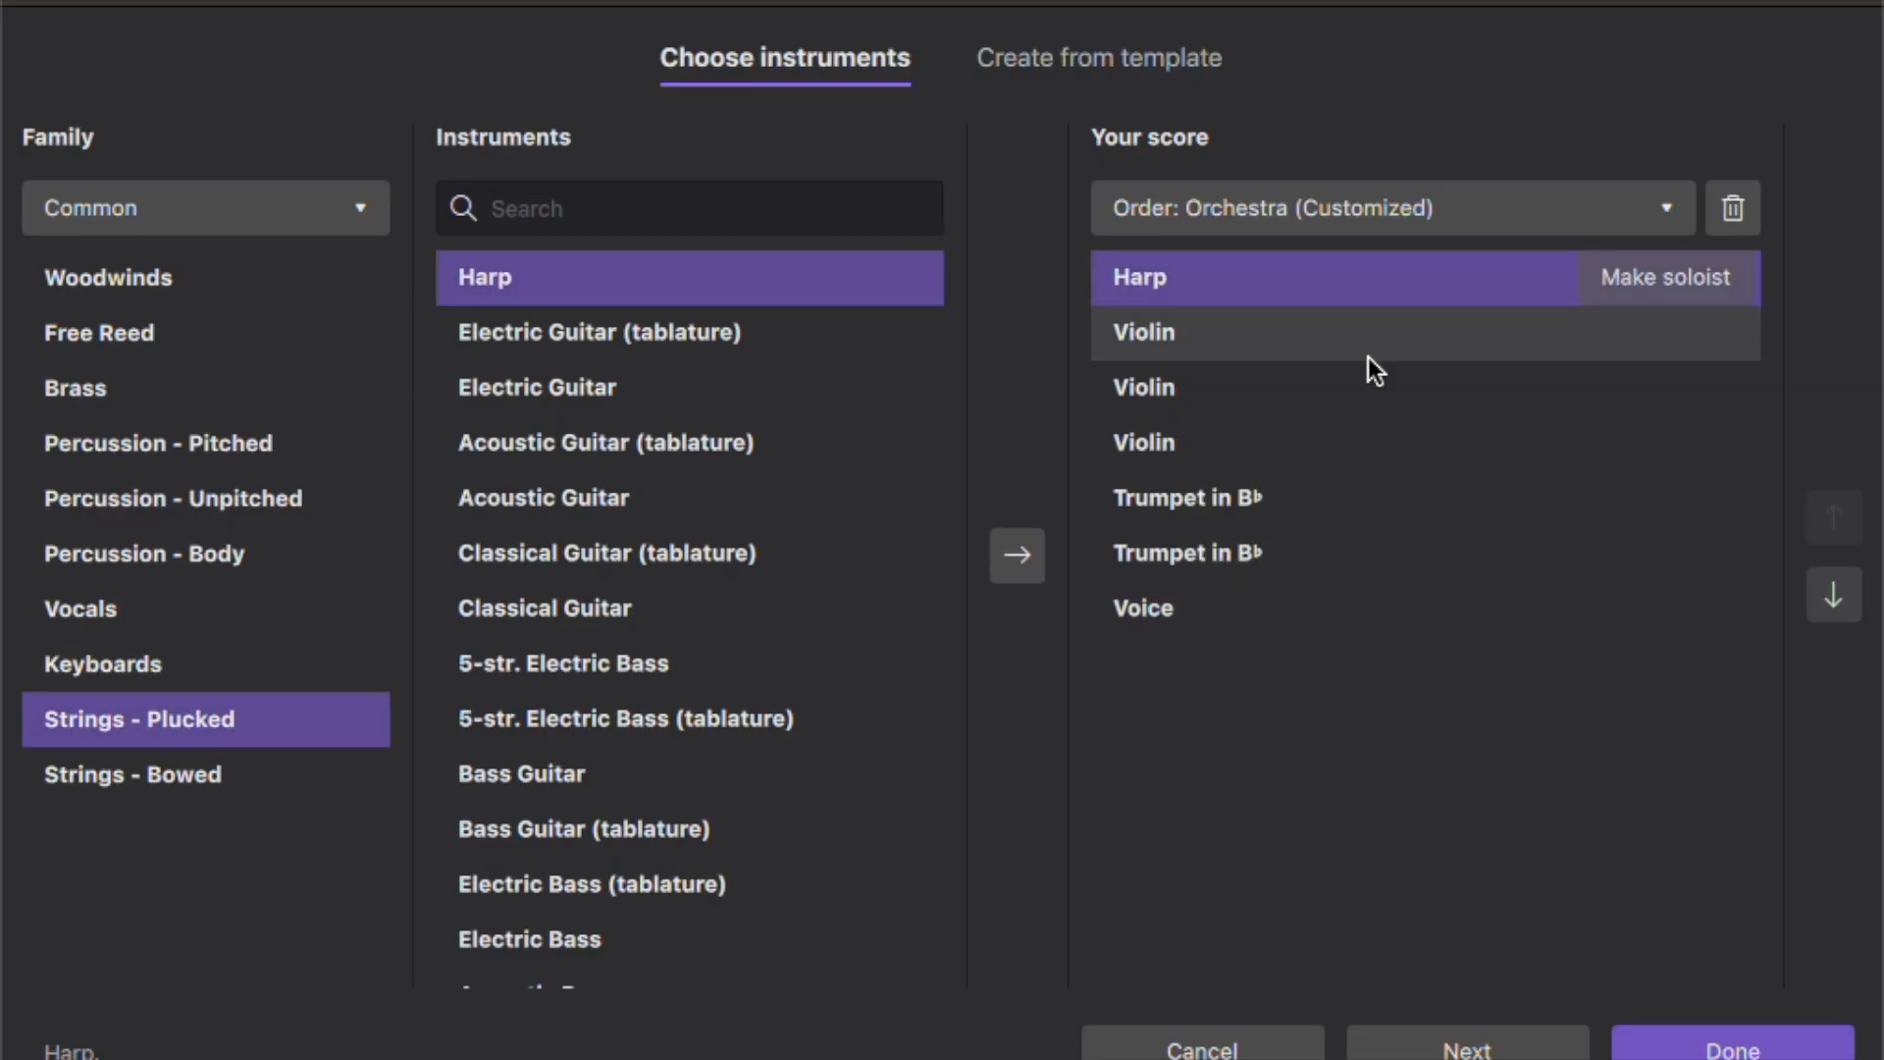
left_click(1856, 596)
left_click(1856, 597)
left_click(1856, 596)
left_click(1856, 597)
left_click(1856, 597)
left_click(1857, 597)
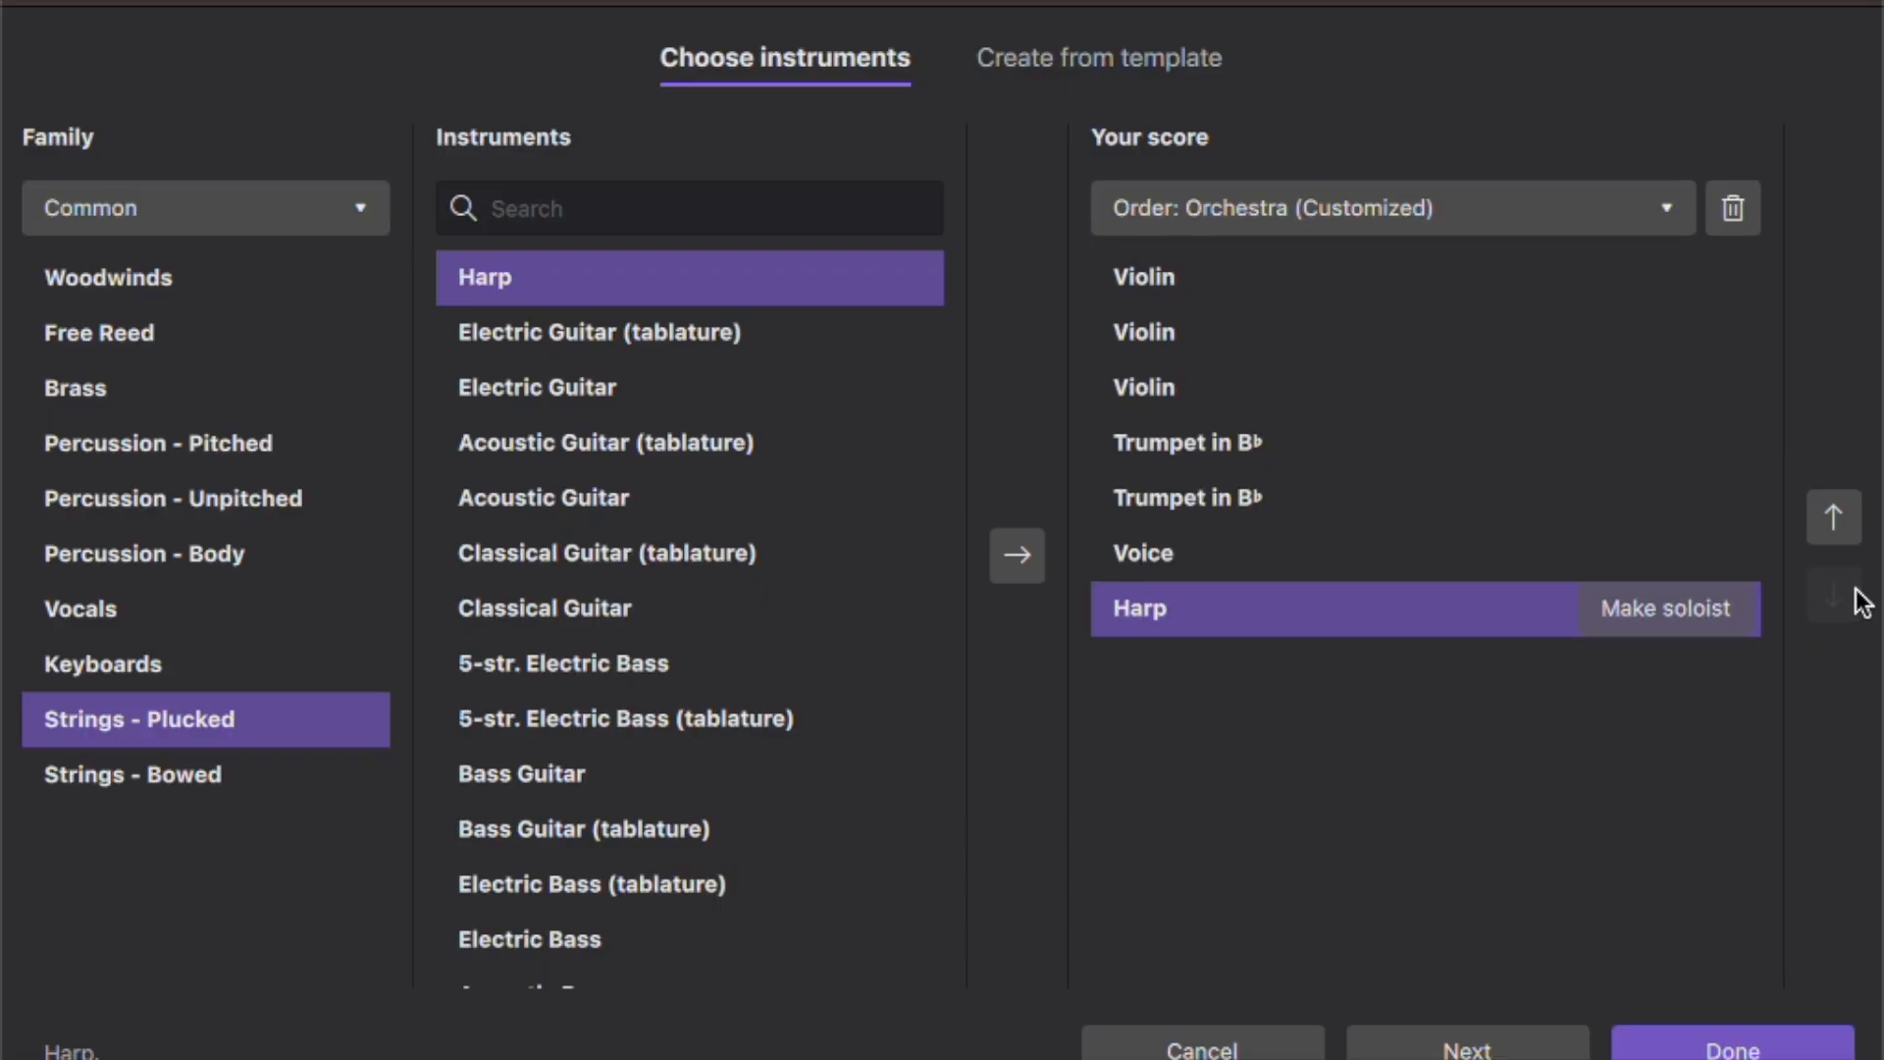
- Add a Classical Guitar and move it below the Harp in the score order
double_click(636, 613)
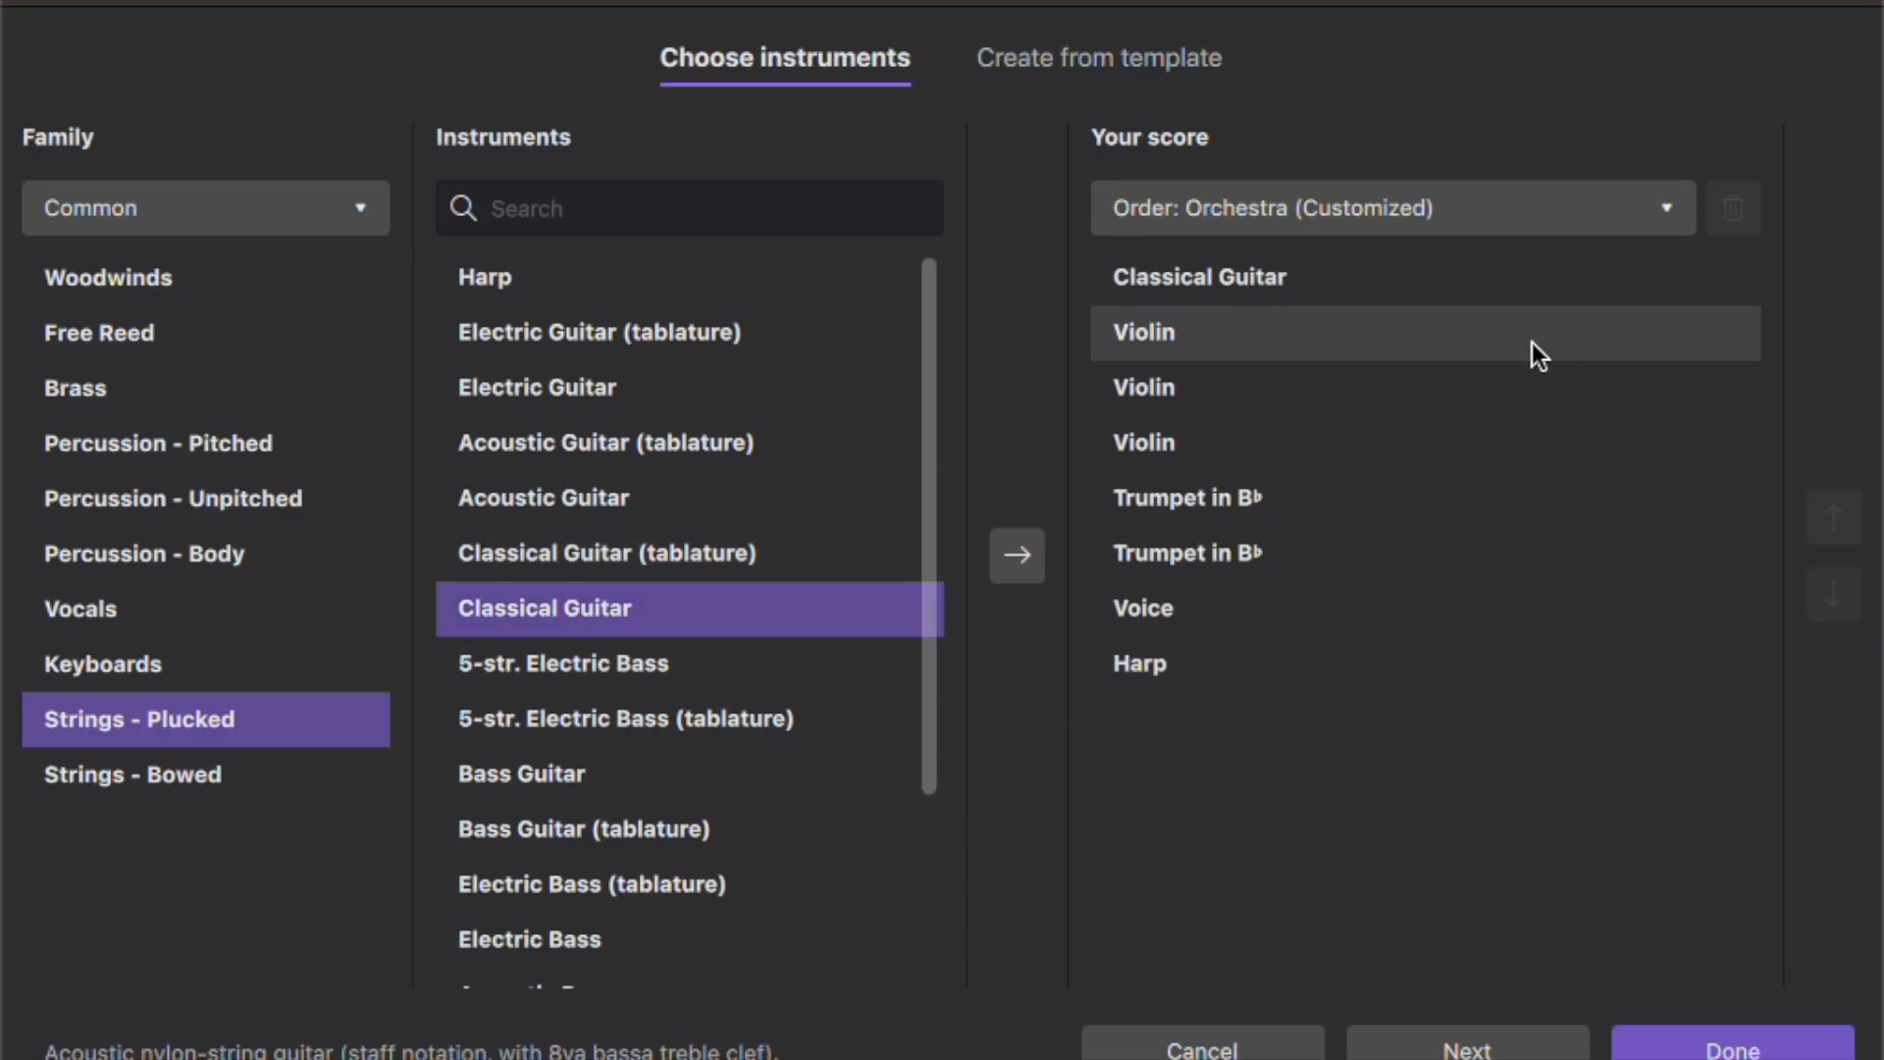
left_click(1410, 279)
left_click(1817, 581)
left_click(1817, 581)
left_click(1817, 581)
left_click(1817, 581)
left_click(1817, 580)
left_click(1817, 581)
left_click(1817, 581)
- Add an Acoustic Bass and move it below the Classical Guitar in the score order
scroll(540, 603, "down", 5)
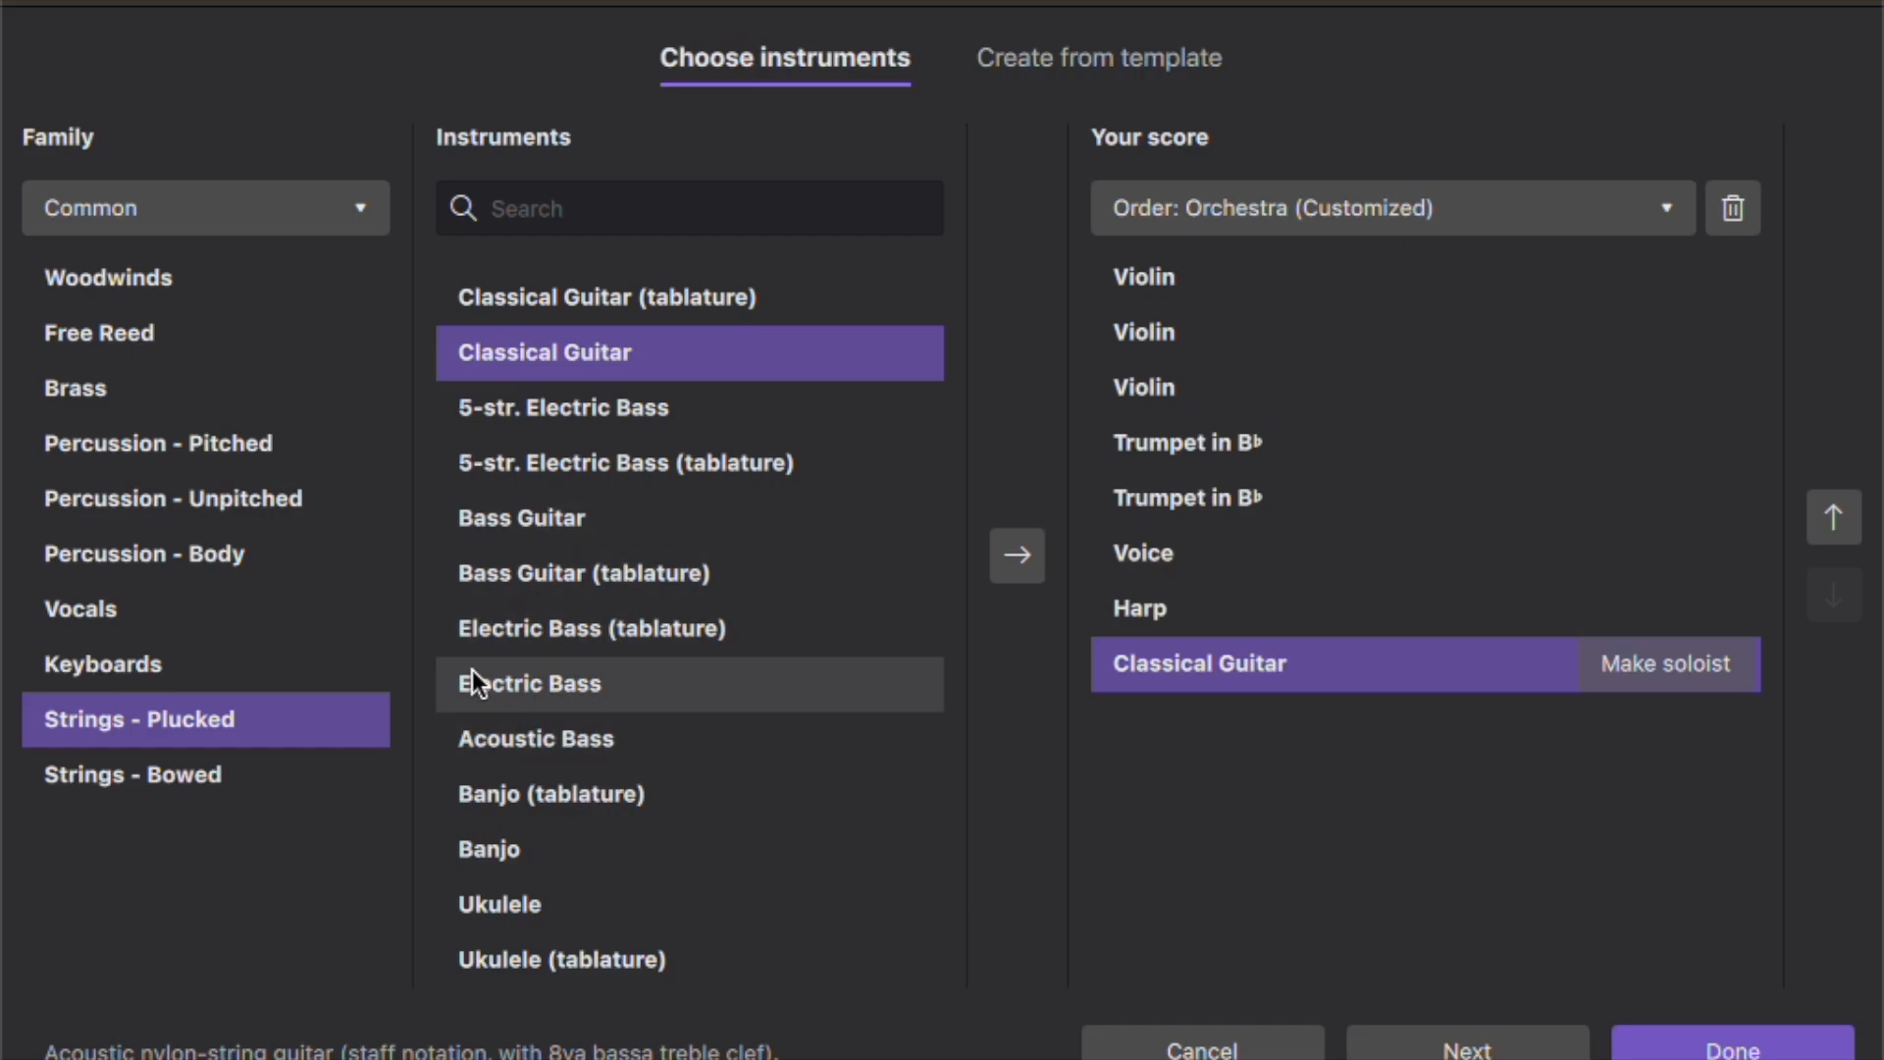
double_click(615, 732)
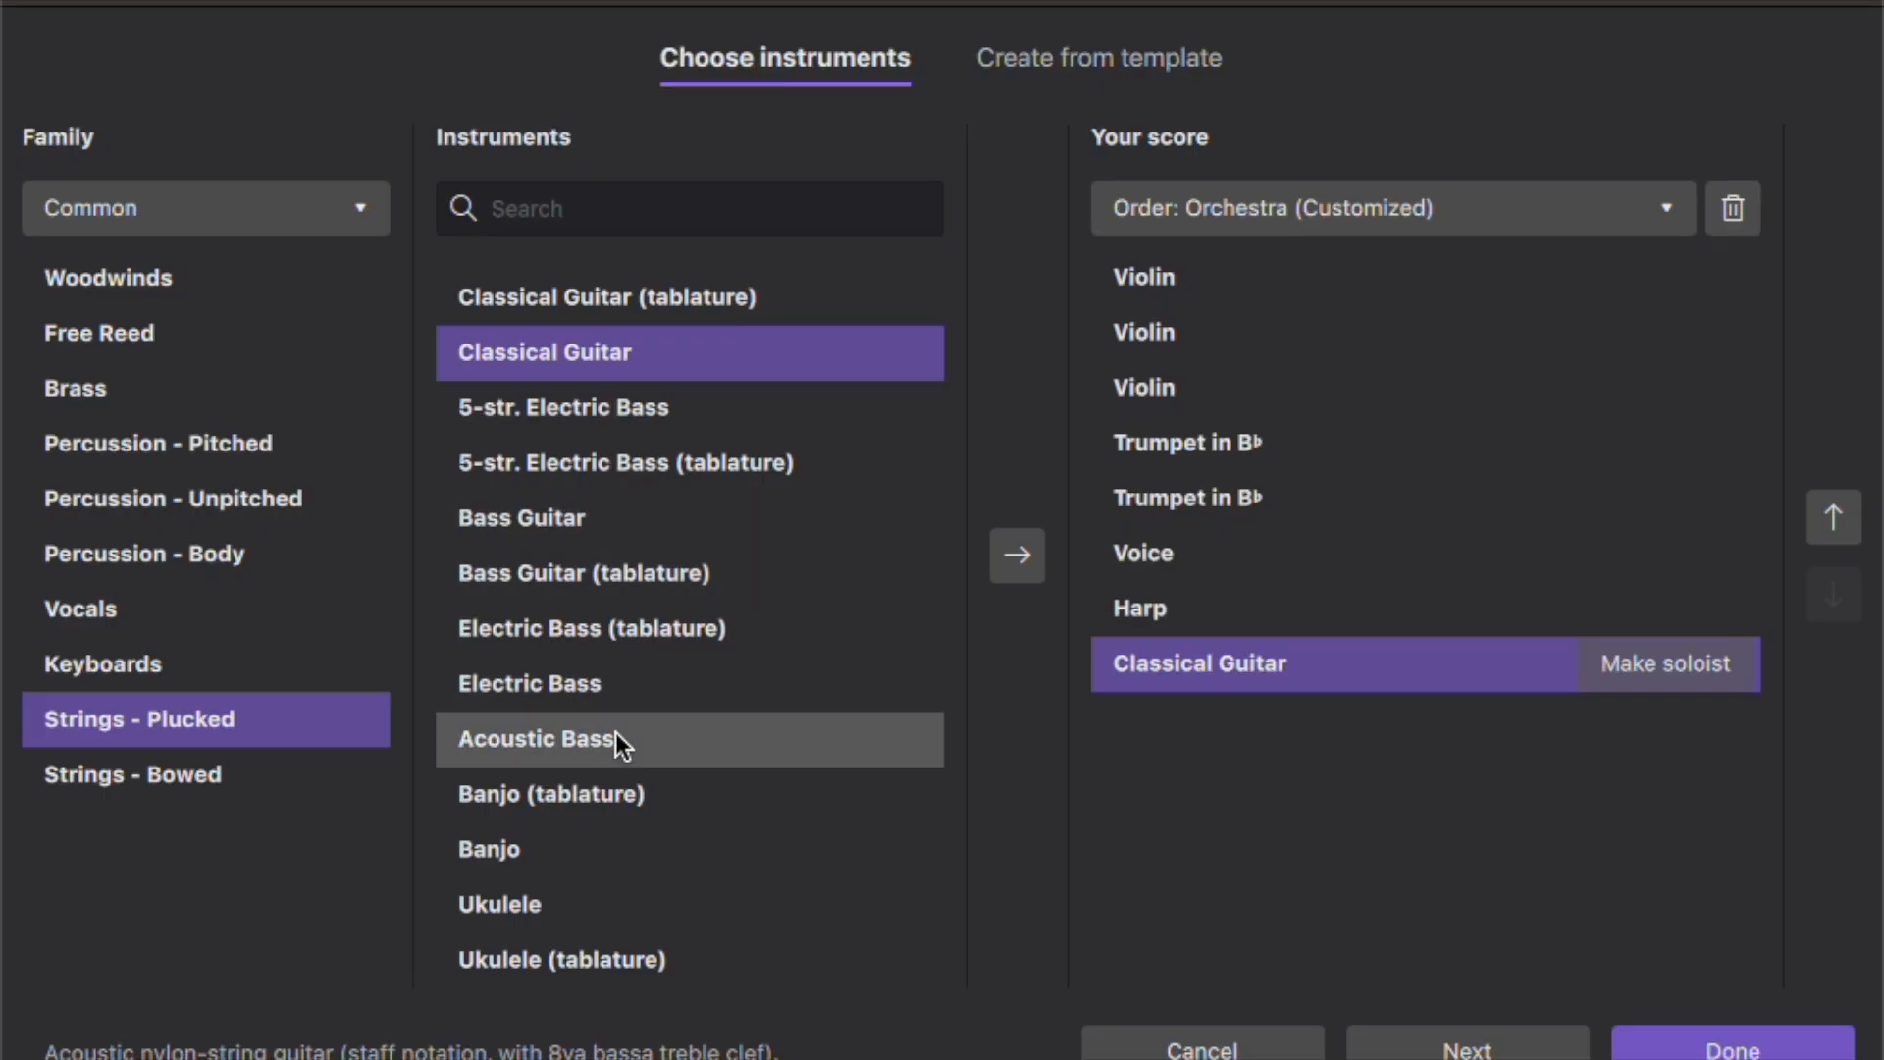
left_click(1311, 296)
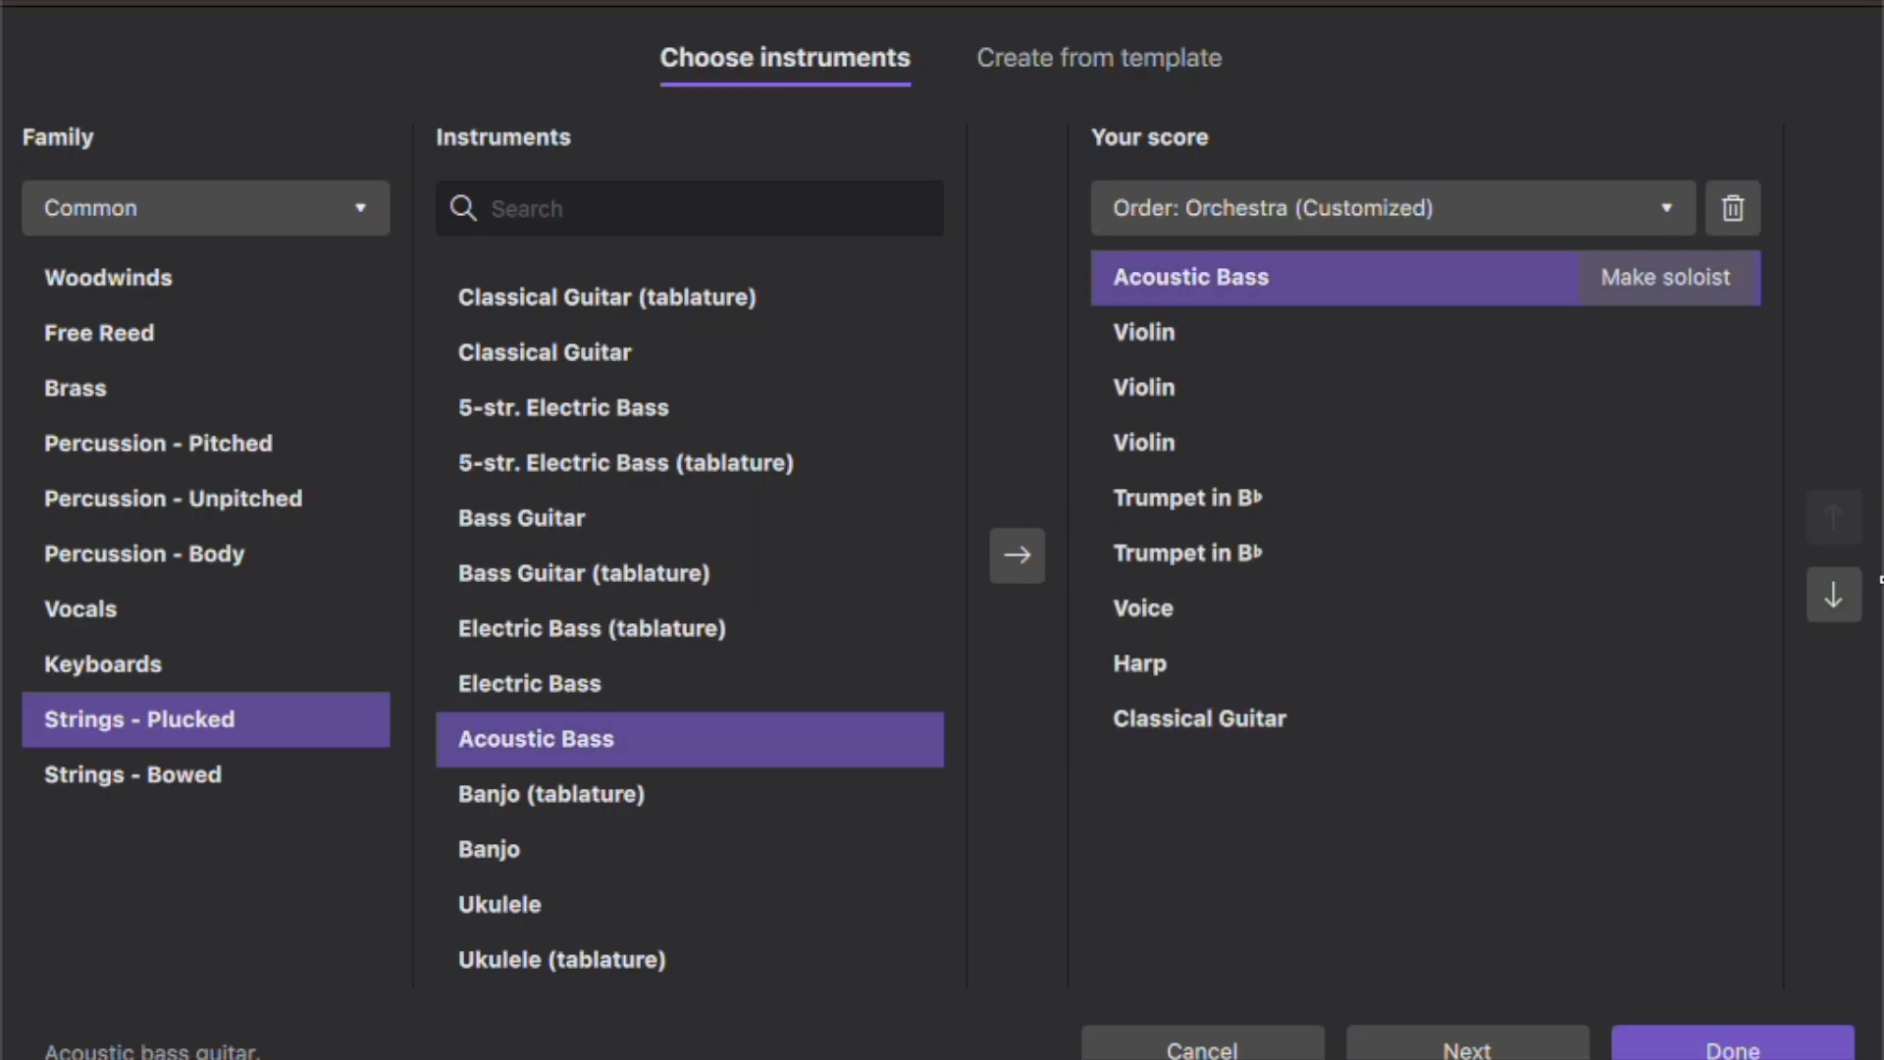
left_click(1817, 602)
left_click(1817, 603)
left_click(1817, 602)
left_click(1817, 602)
left_click(1817, 602)
left_click(1817, 602)
left_click(1817, 603)
left_click(1817, 602)
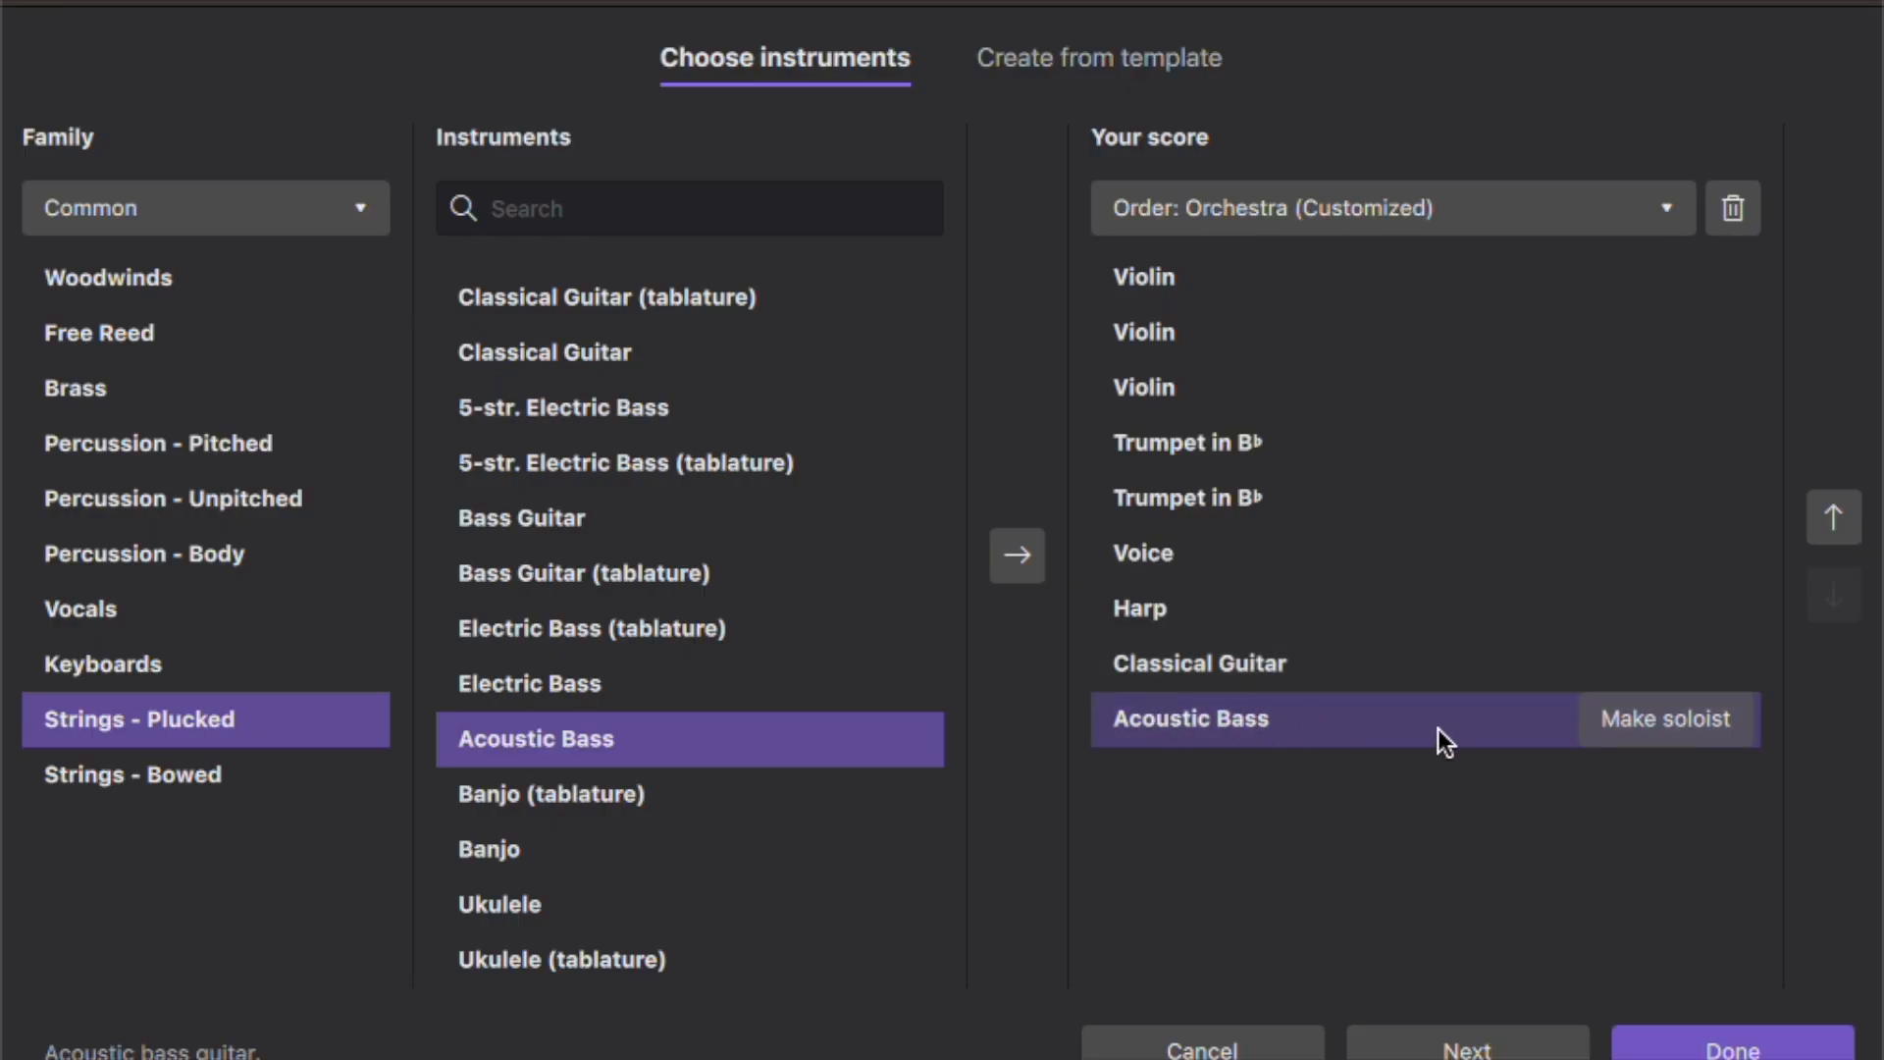
- Create the score with the default C major key, 4/4 time, tempo of 120 and 32 measures
left_click(1480, 1036)
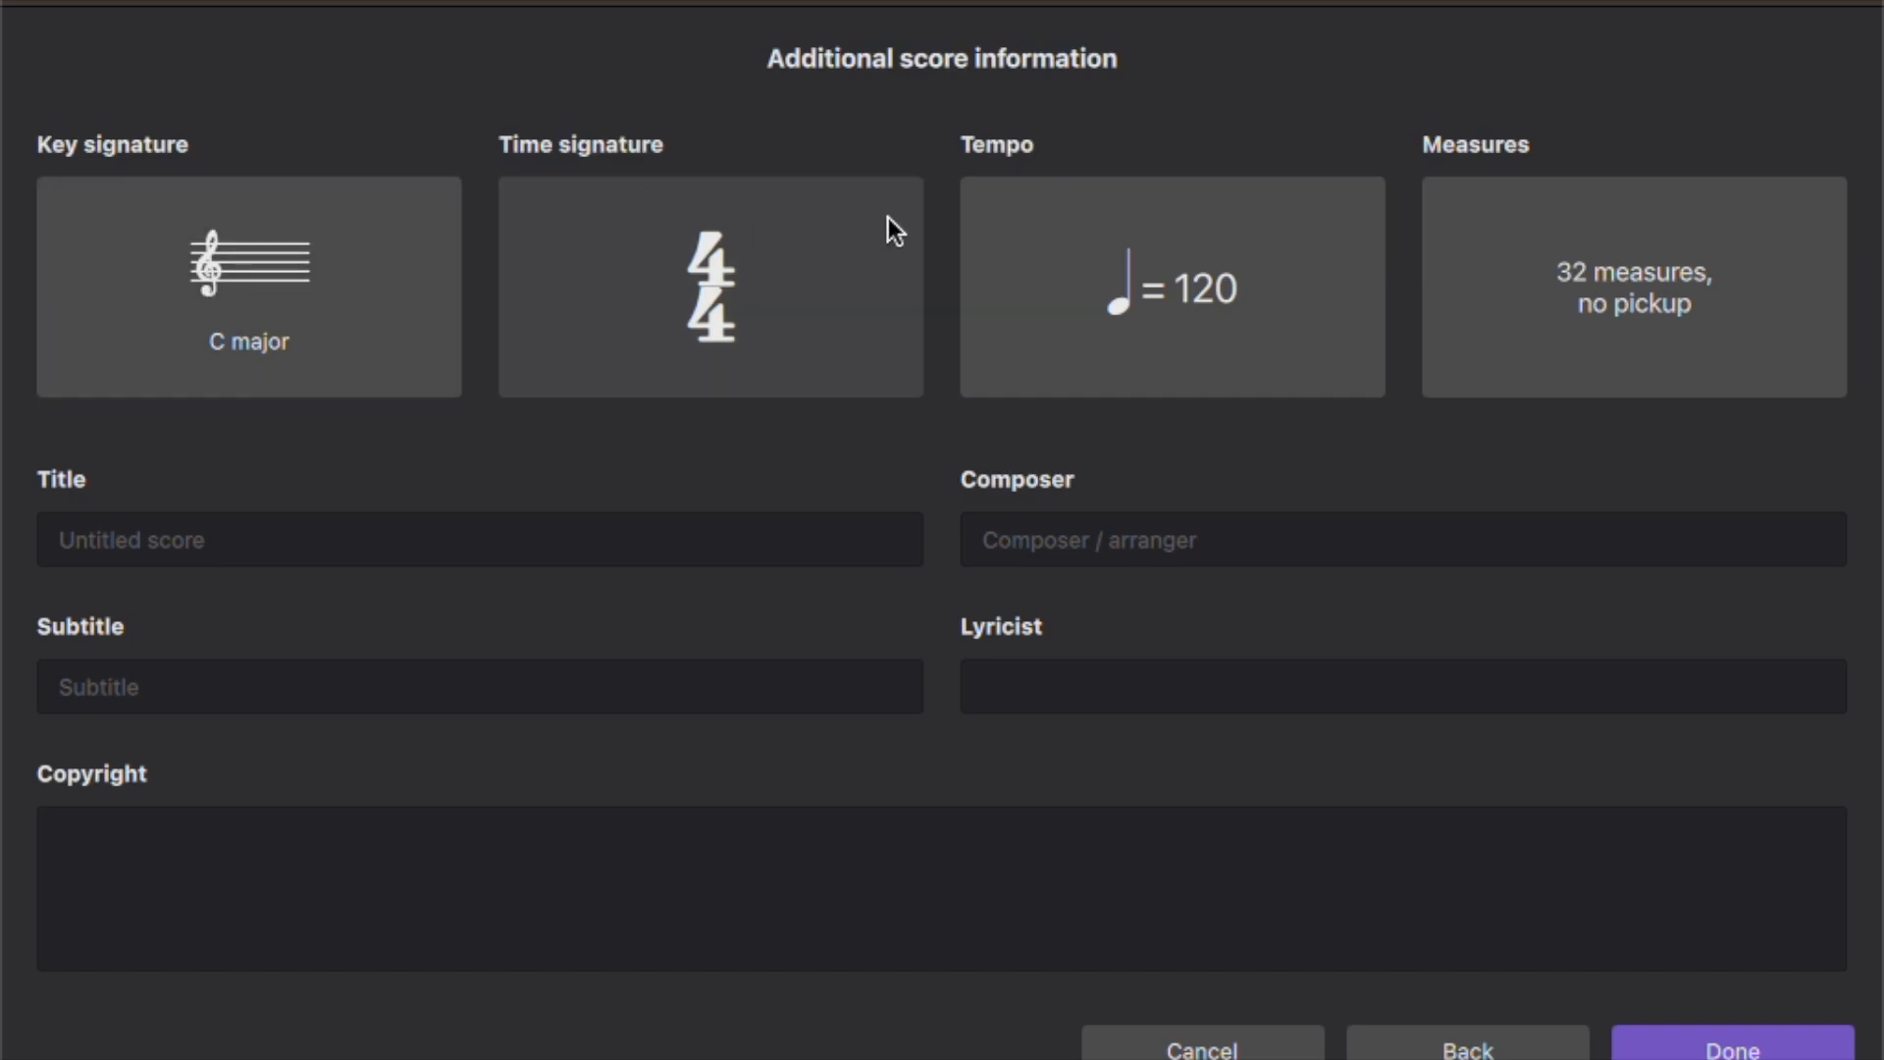
left_click(1527, 538)
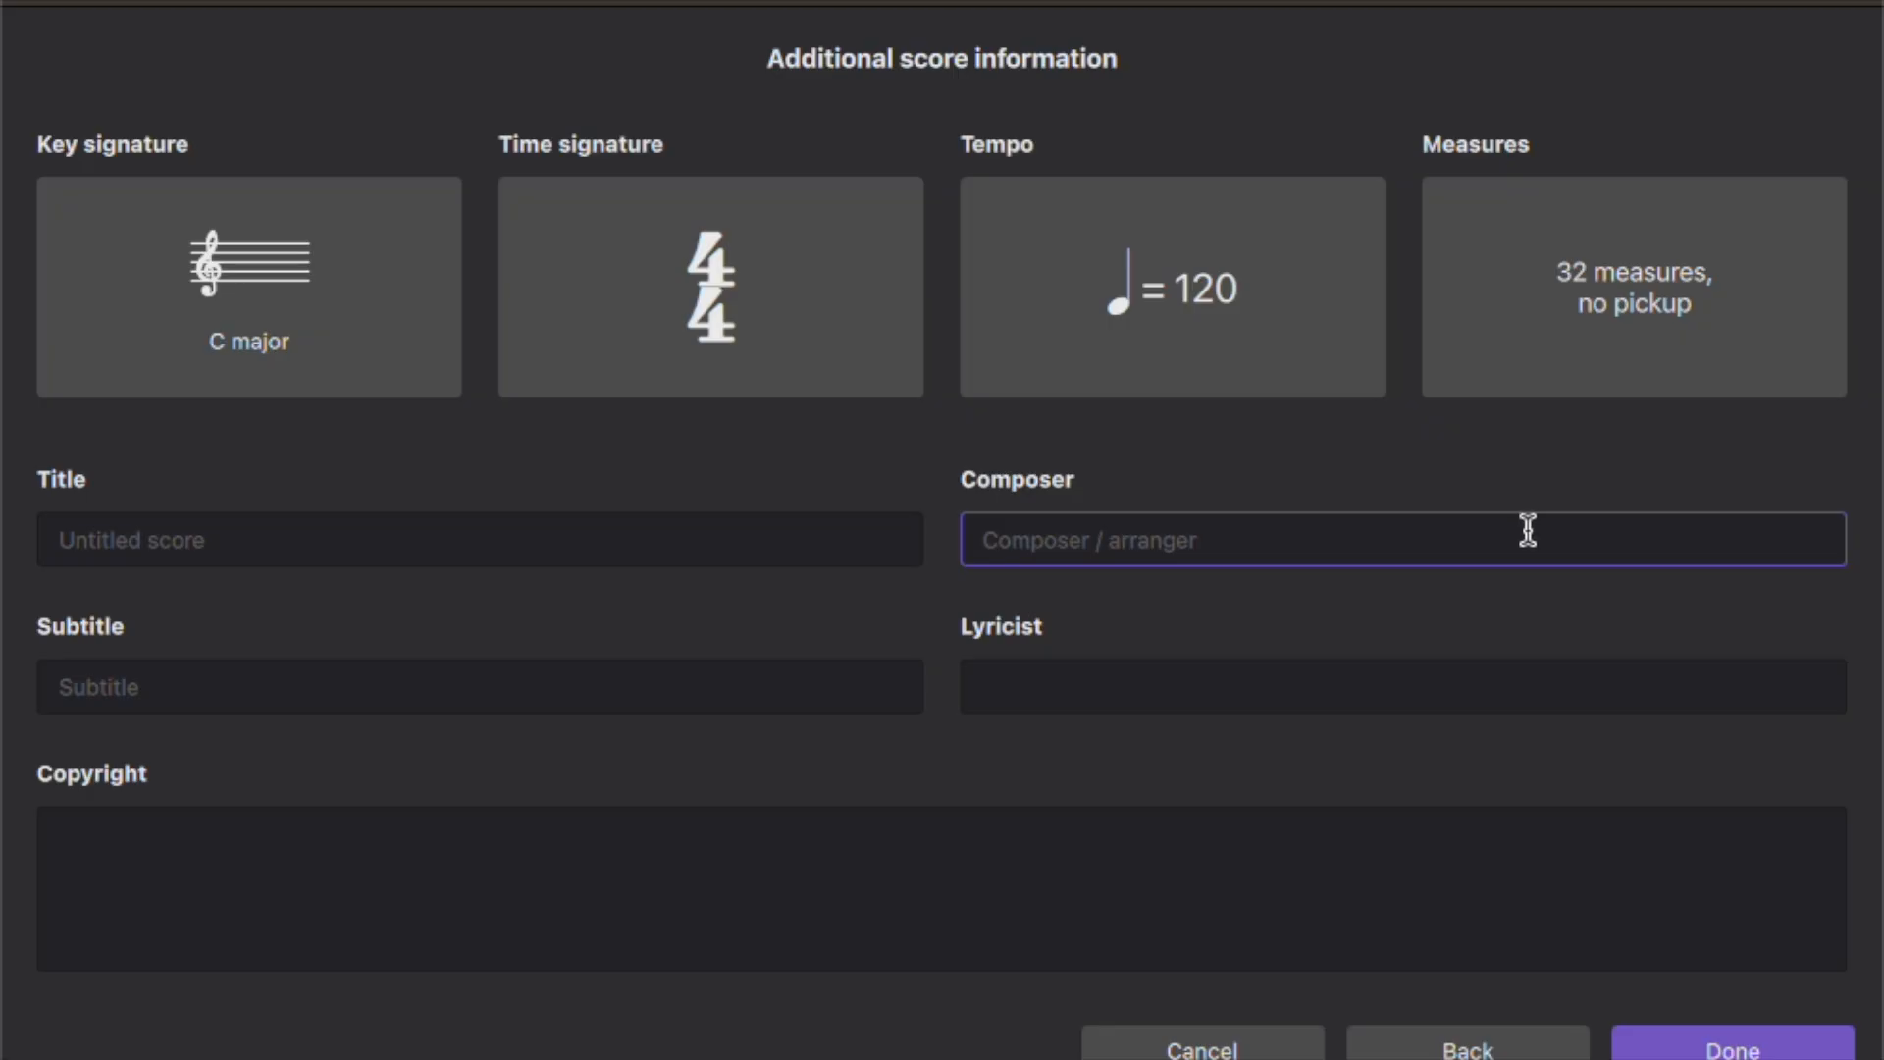
left_click(1704, 1048)
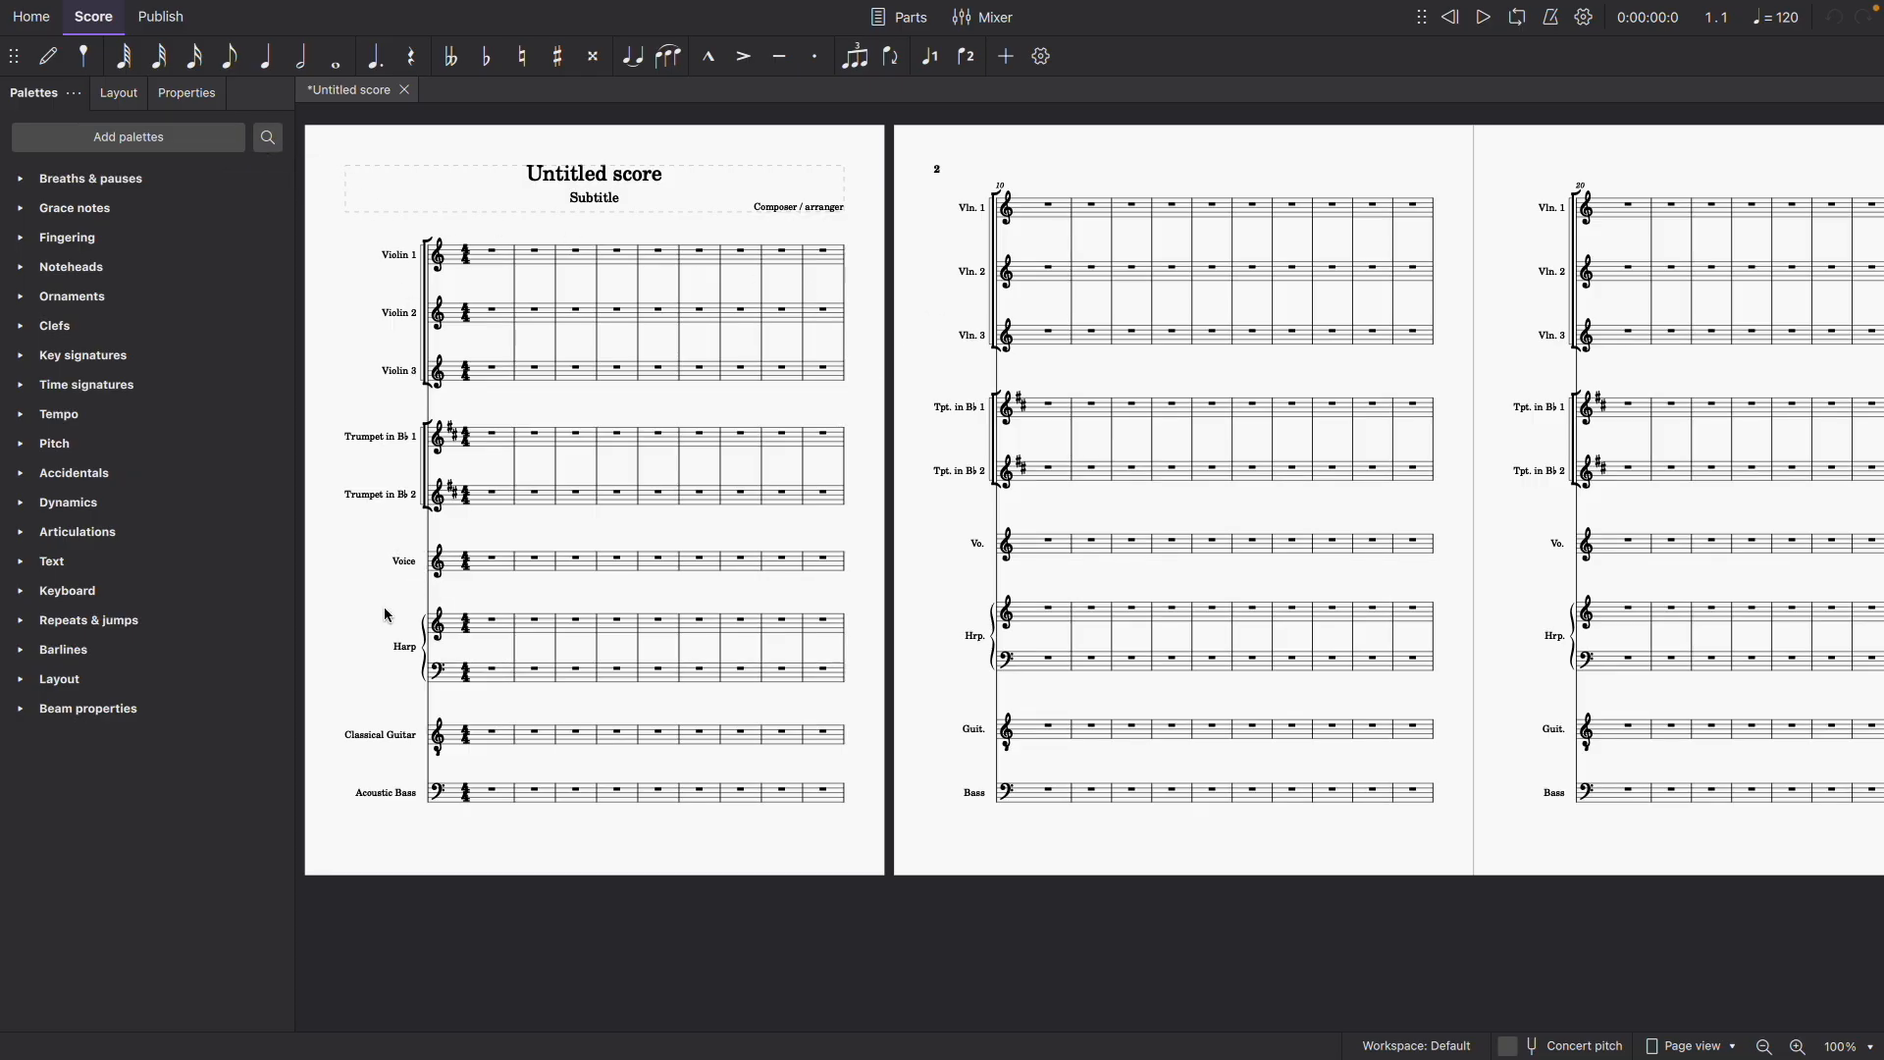
- Rename the Classical Guitar part, setting its long instrument name to Armonia and its short name to Arm
left_click(393, 736)
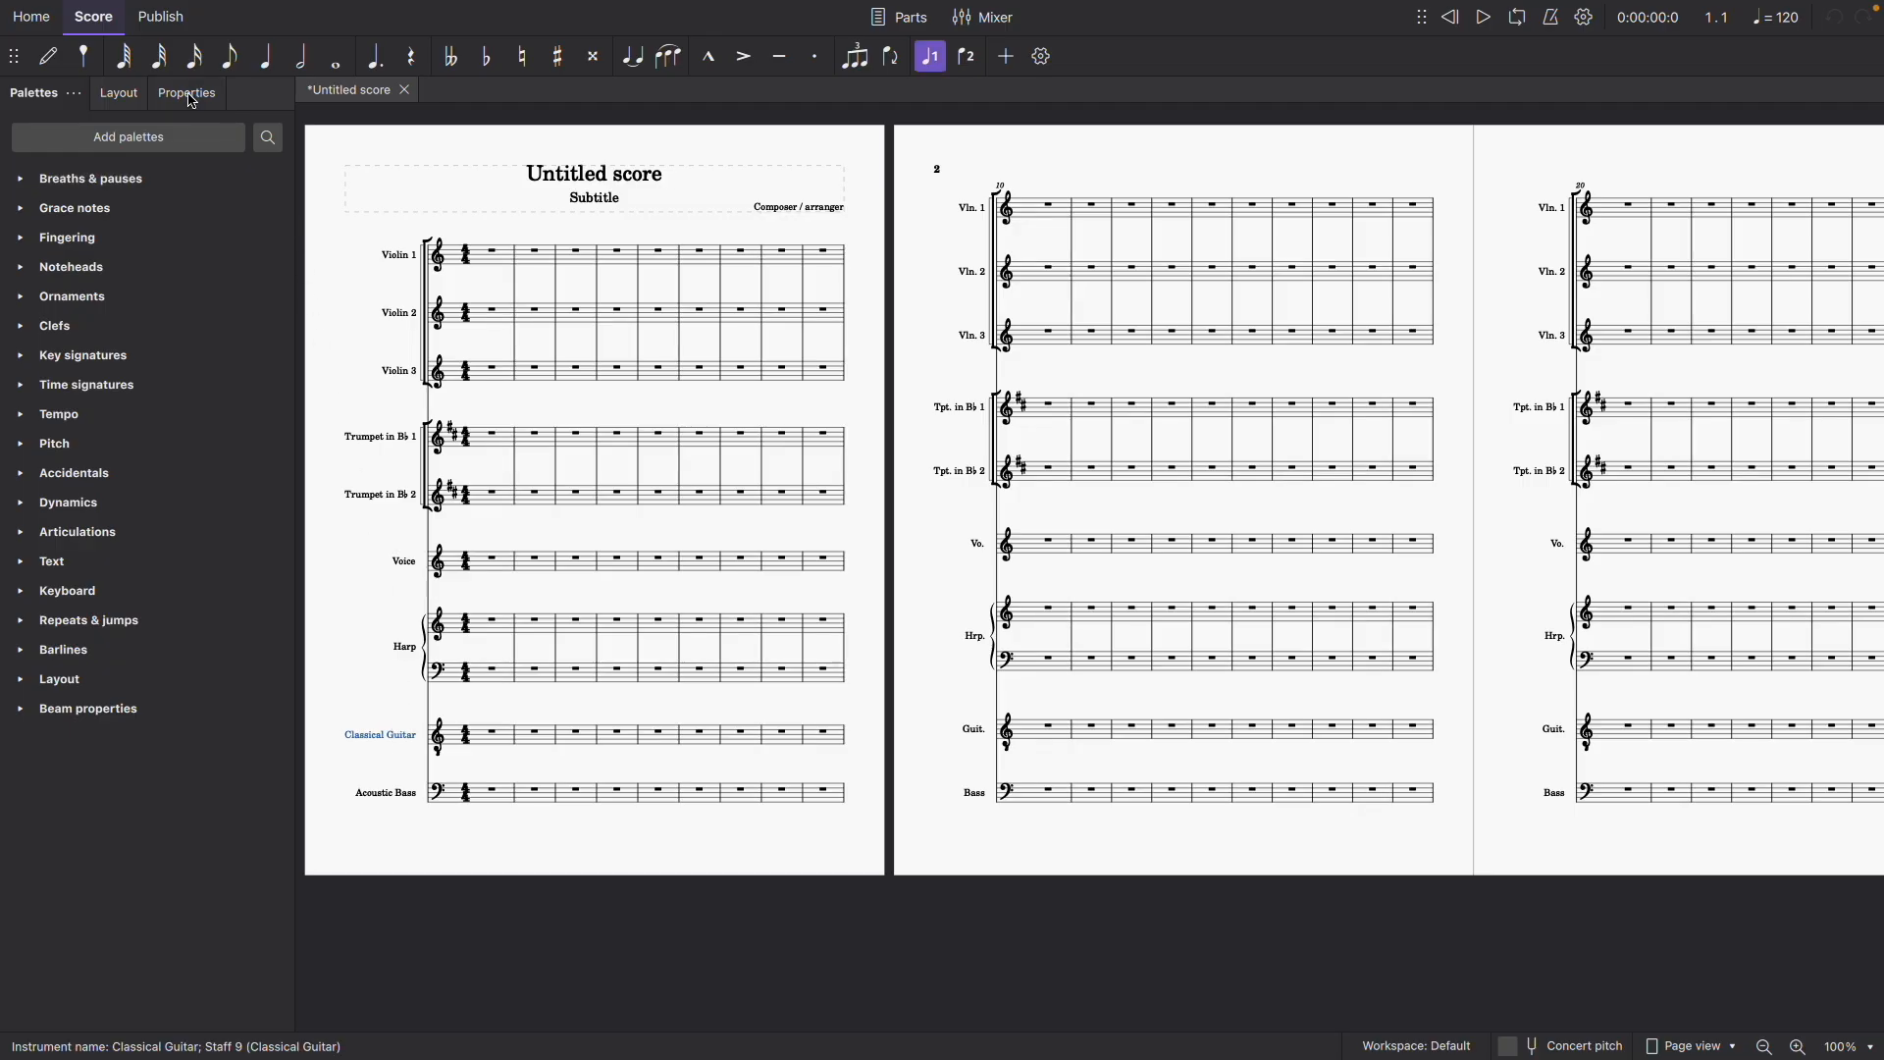
left_click(190, 96)
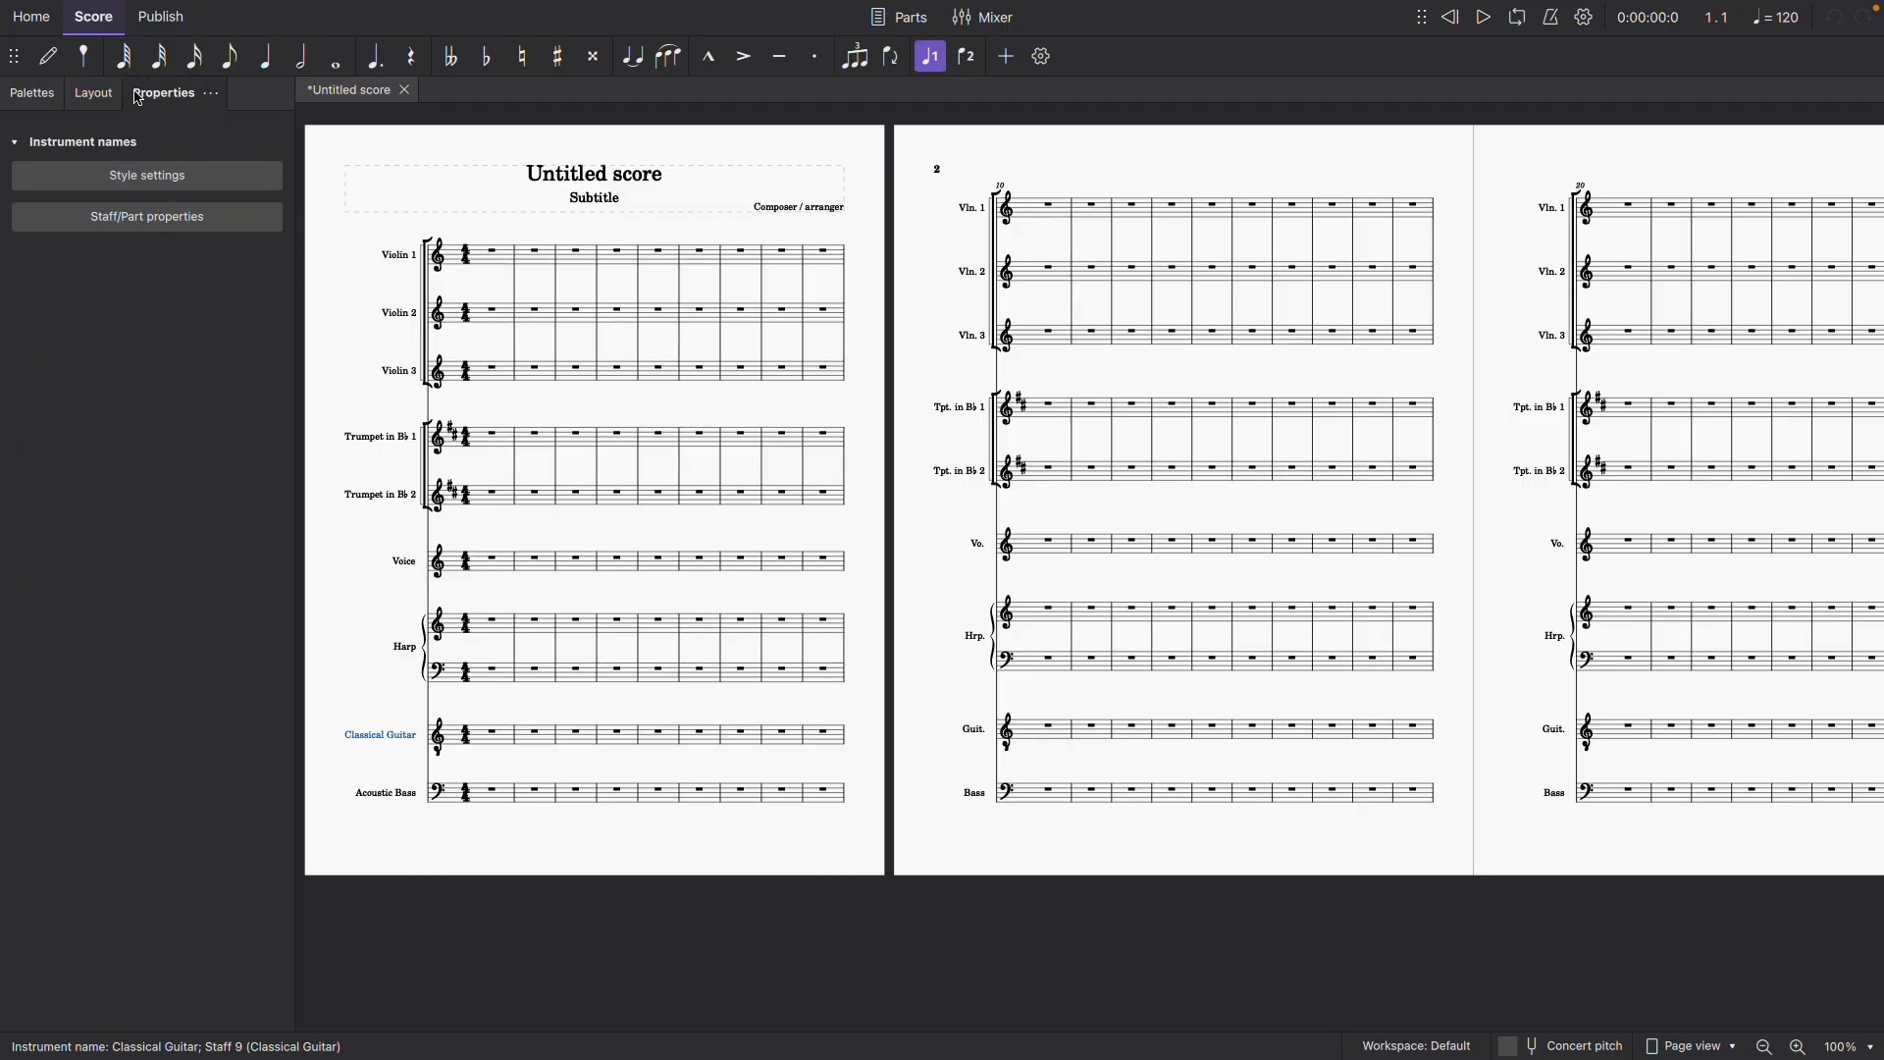
left_click(223, 223)
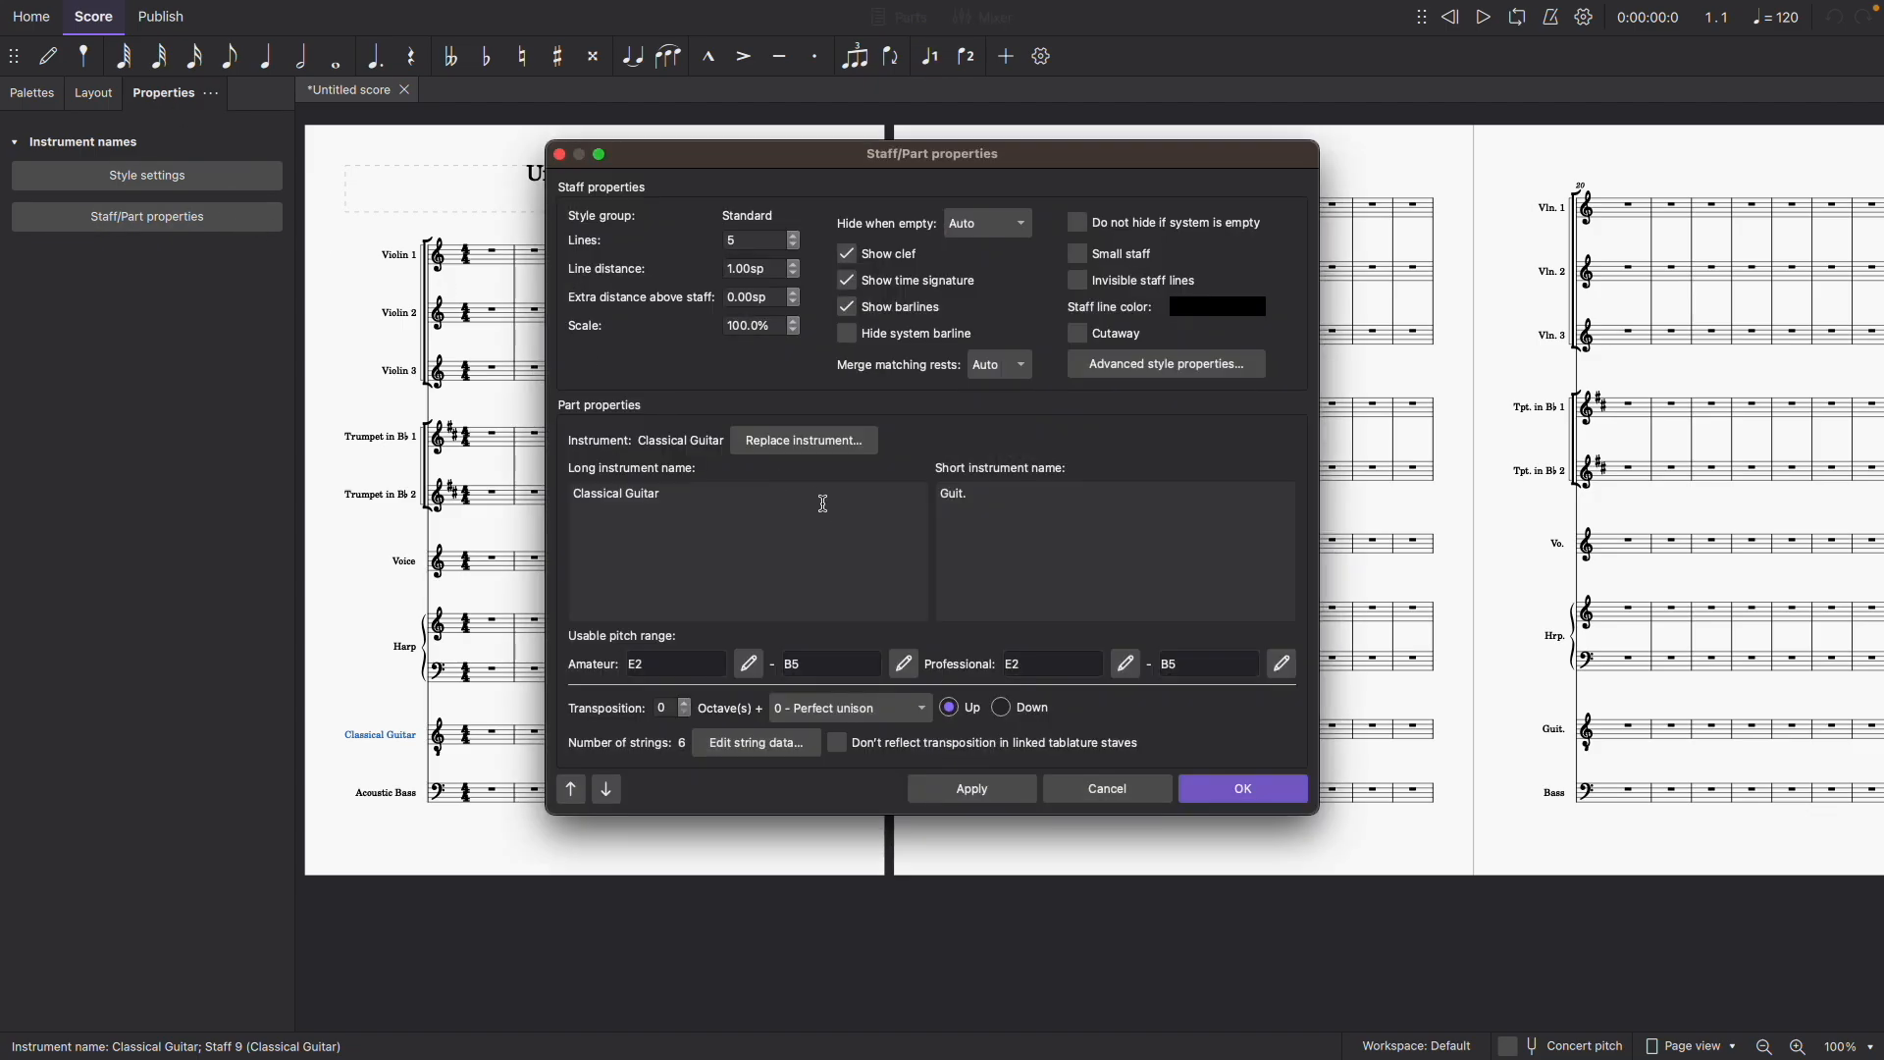
left_click_drag(819, 496, 546, 495)
key("BackSpace")
left_click_drag(1009, 497, 935, 505)
type("A")
left_click(1246, 793)
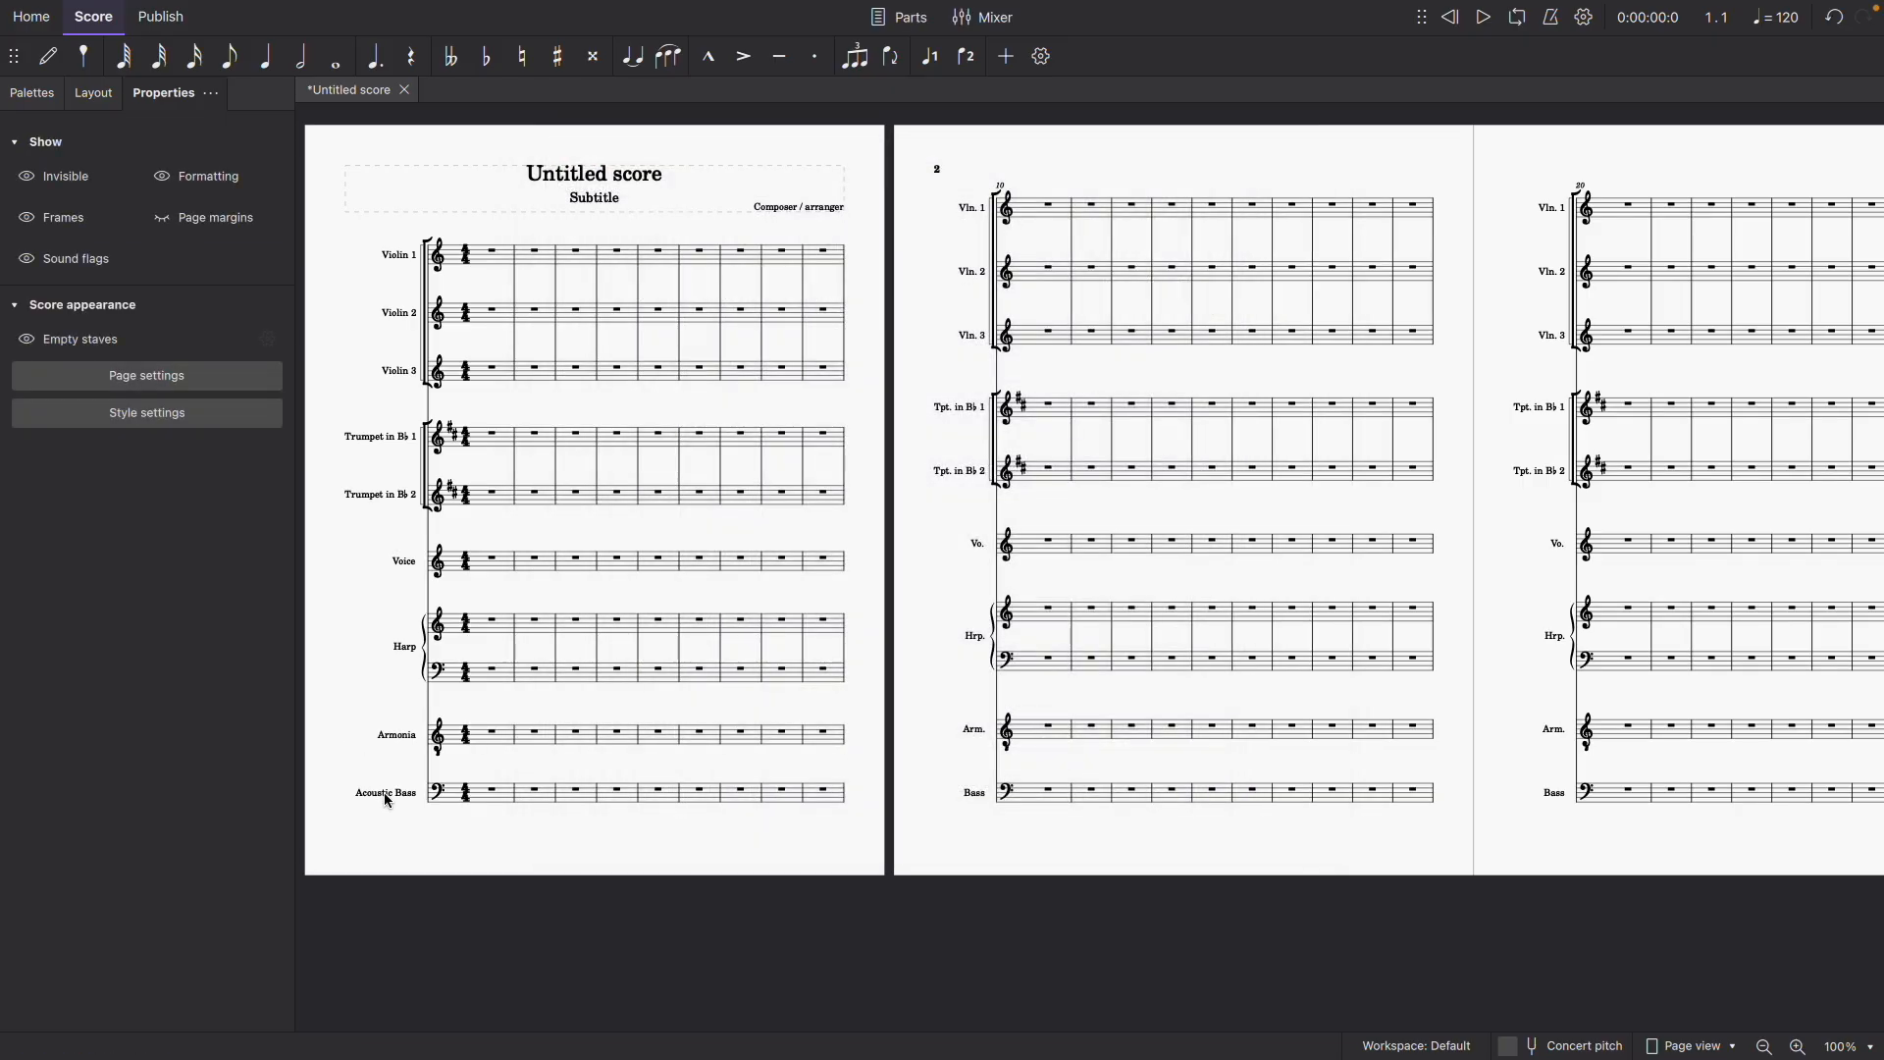
left_click(387, 794)
double_click(385, 793)
left_click_drag(683, 496, 510, 505)
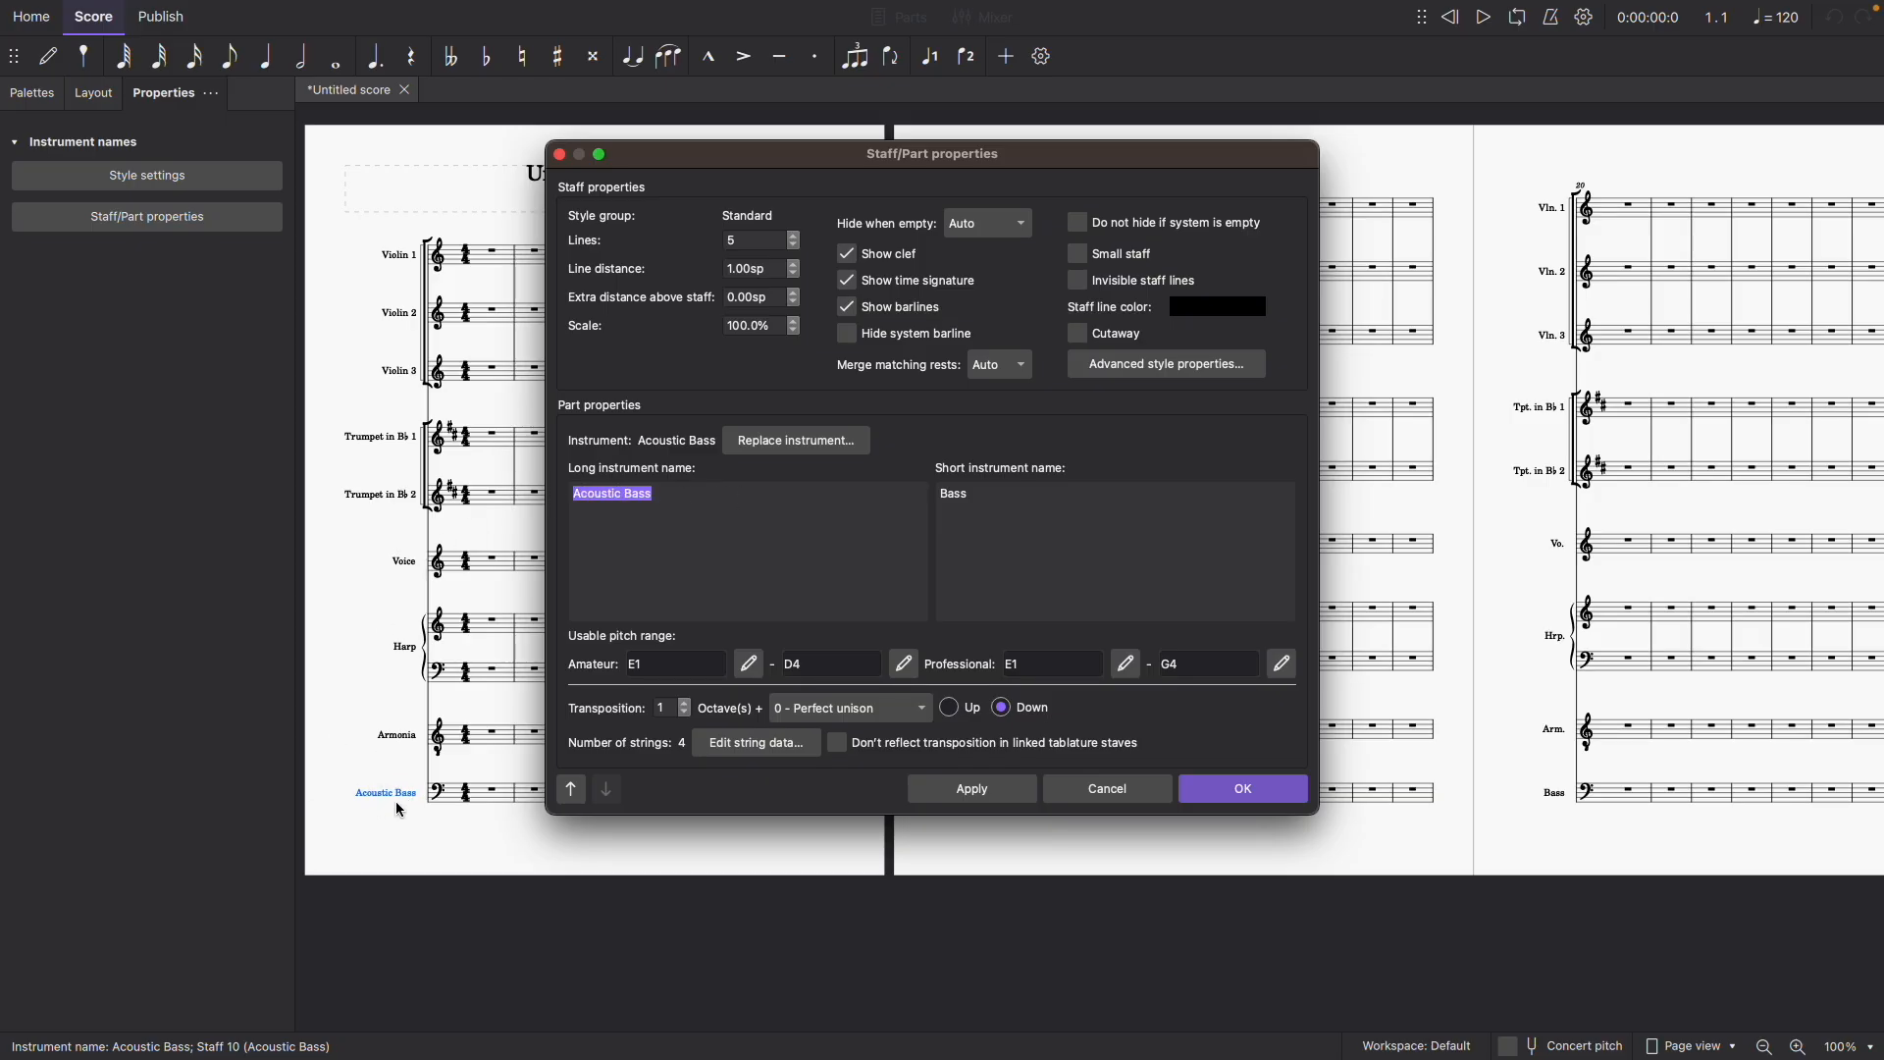
left_click(1055, 791)
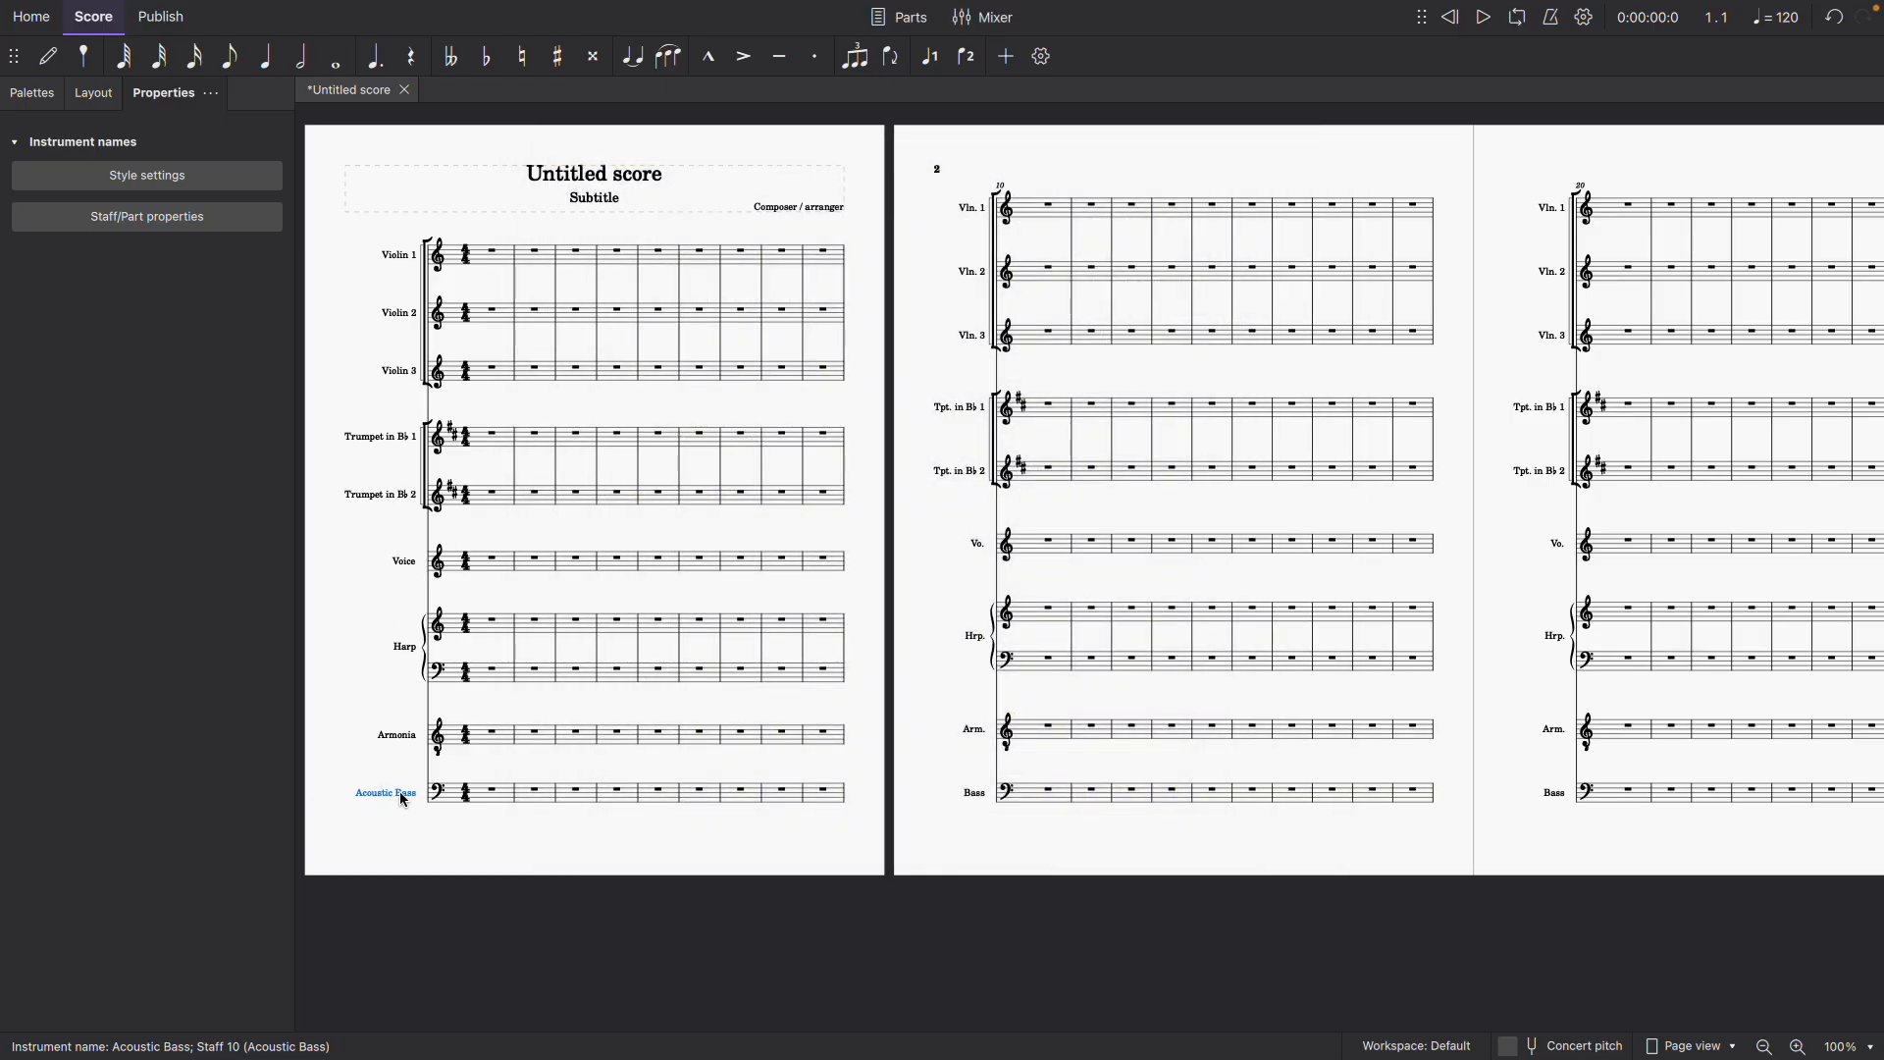
- Rename the Acoustic Bass part to Guitarron with the short name Gtrn., and bring the palettes back into view
double_click(403, 798)
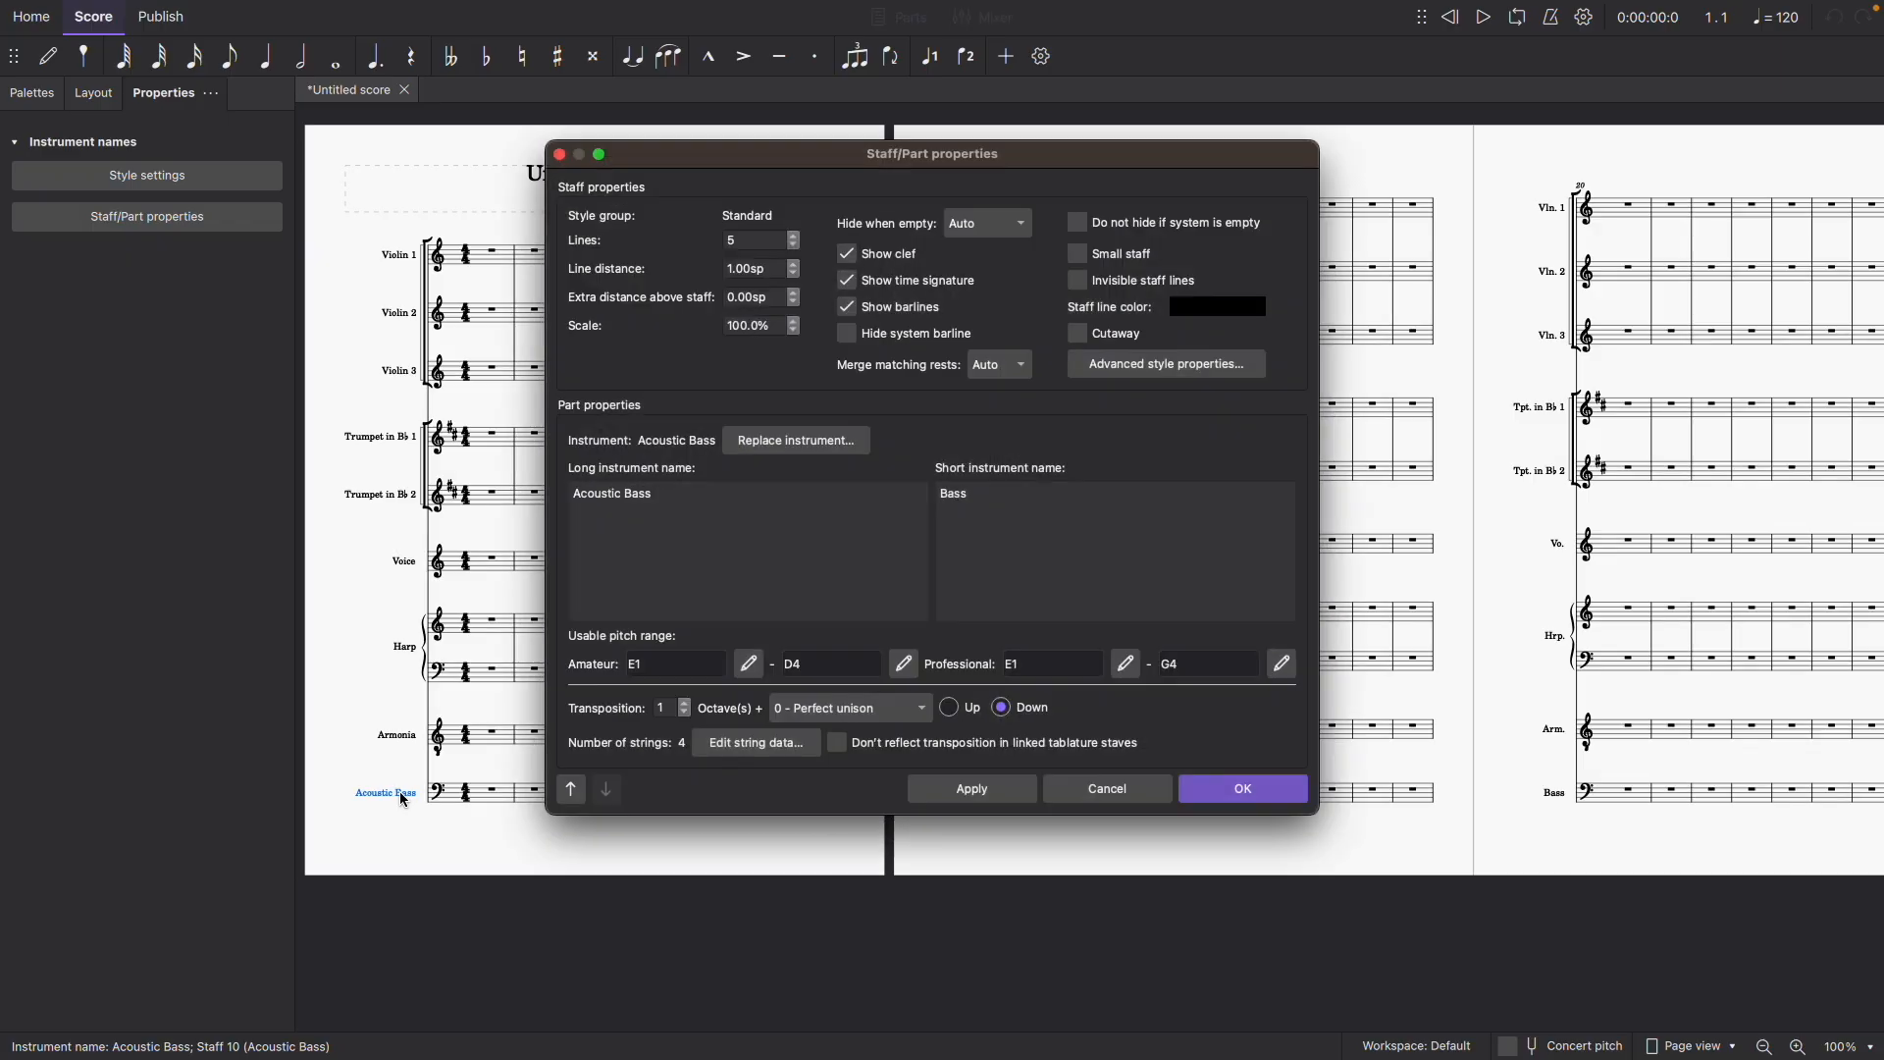
left_click_drag(721, 491, 567, 500)
key("BackSpace")
left_click_drag(1003, 490, 908, 495)
key("BackSpace")
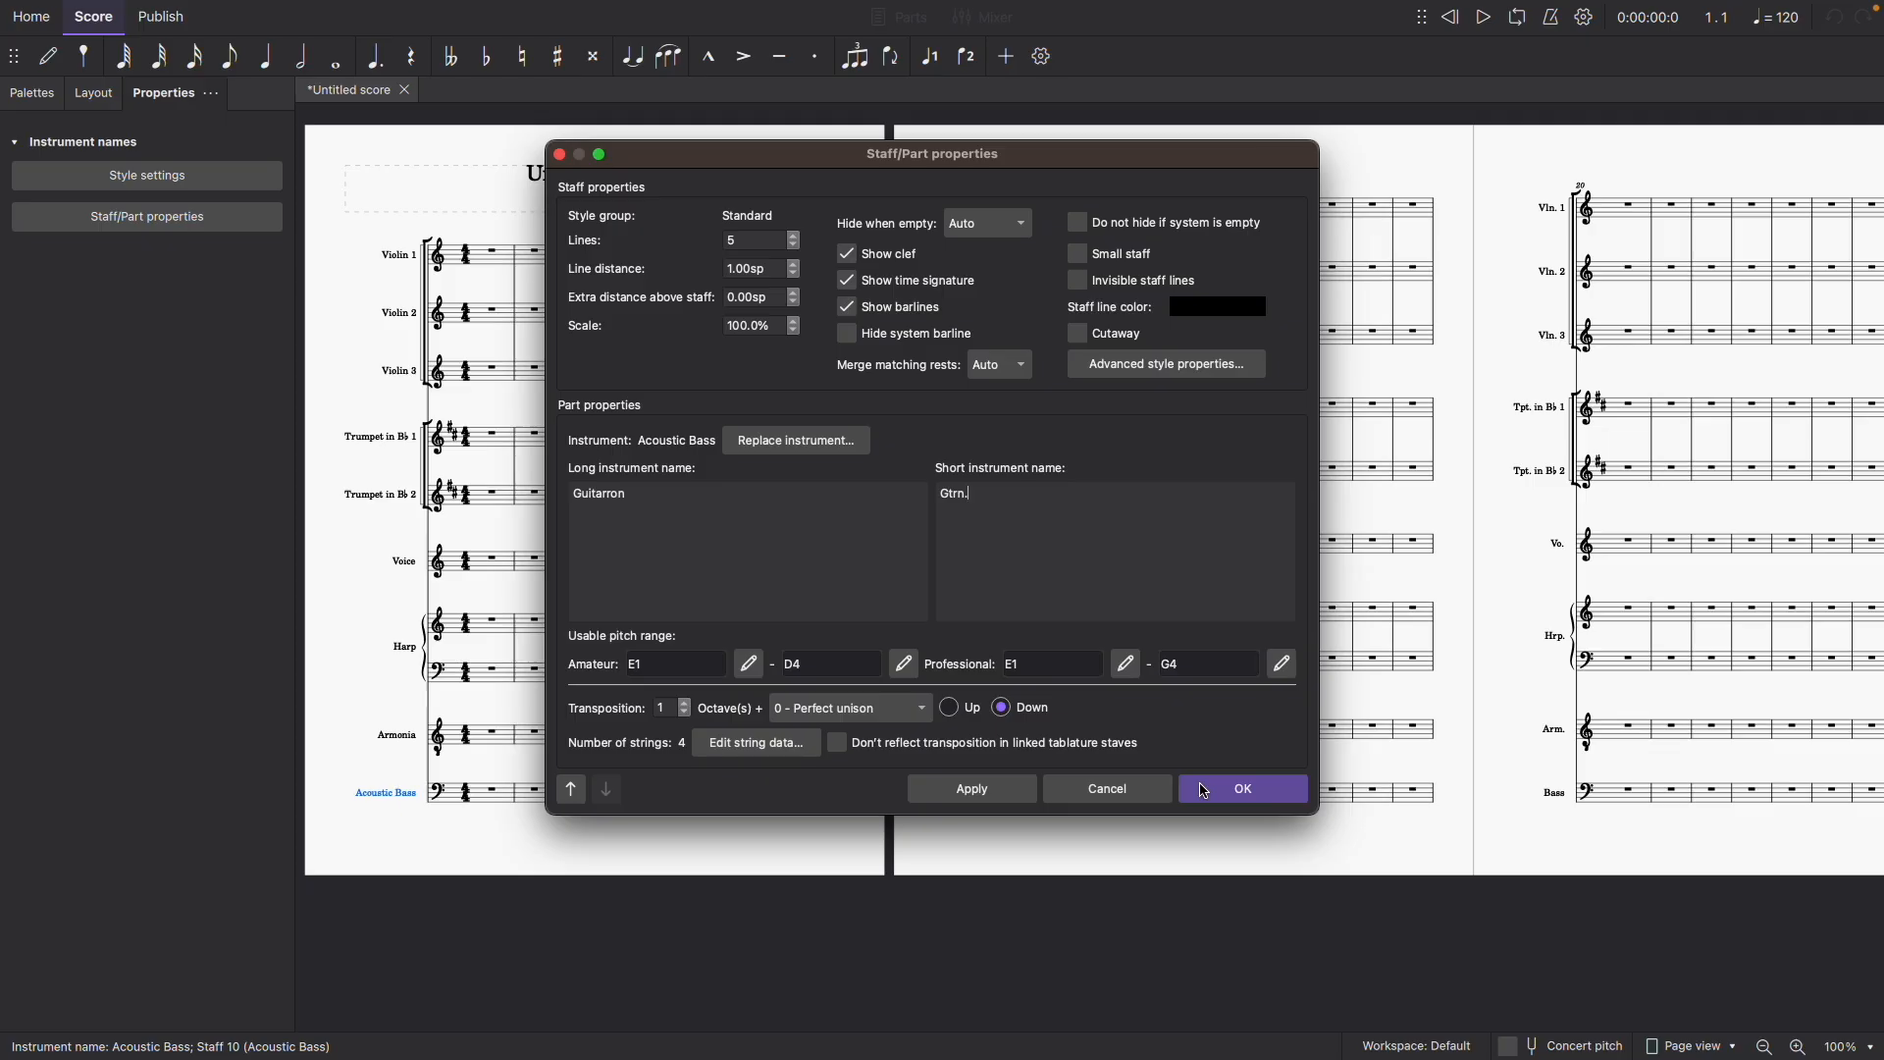
left_click(1206, 791)
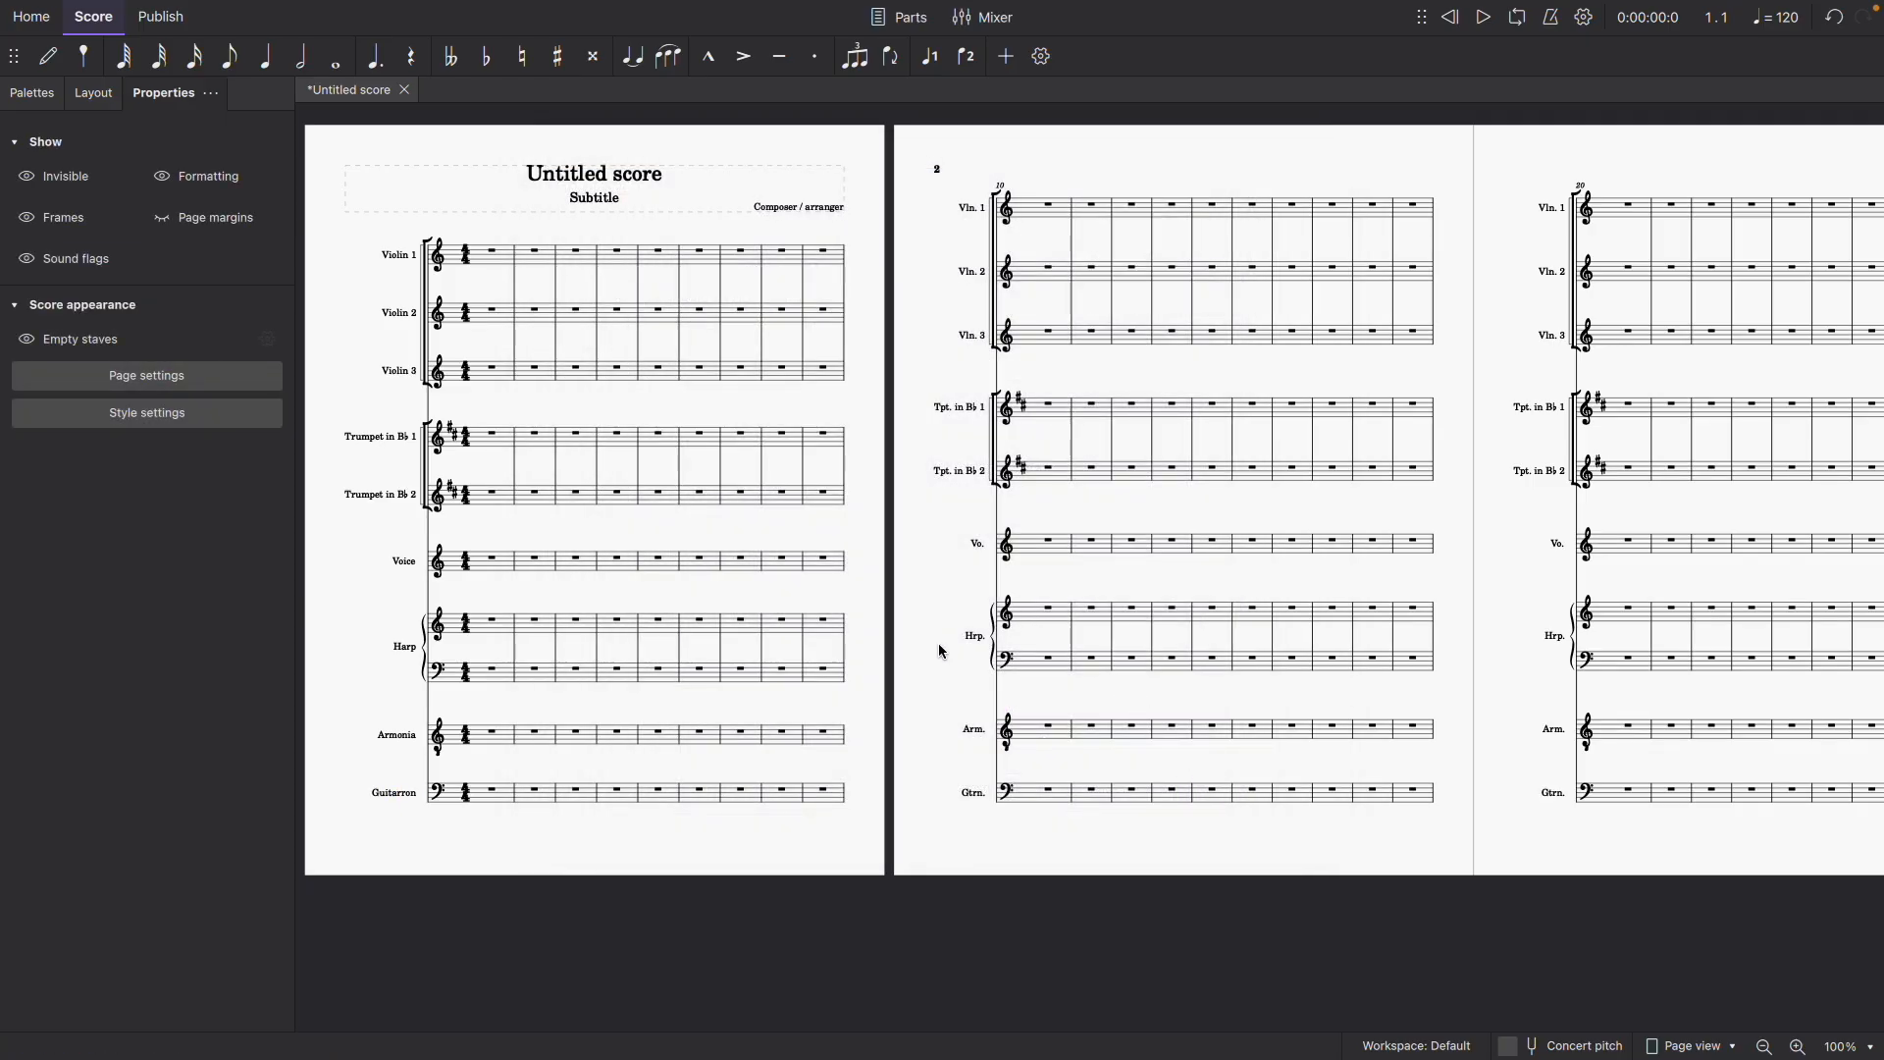
left_click(26, 96)
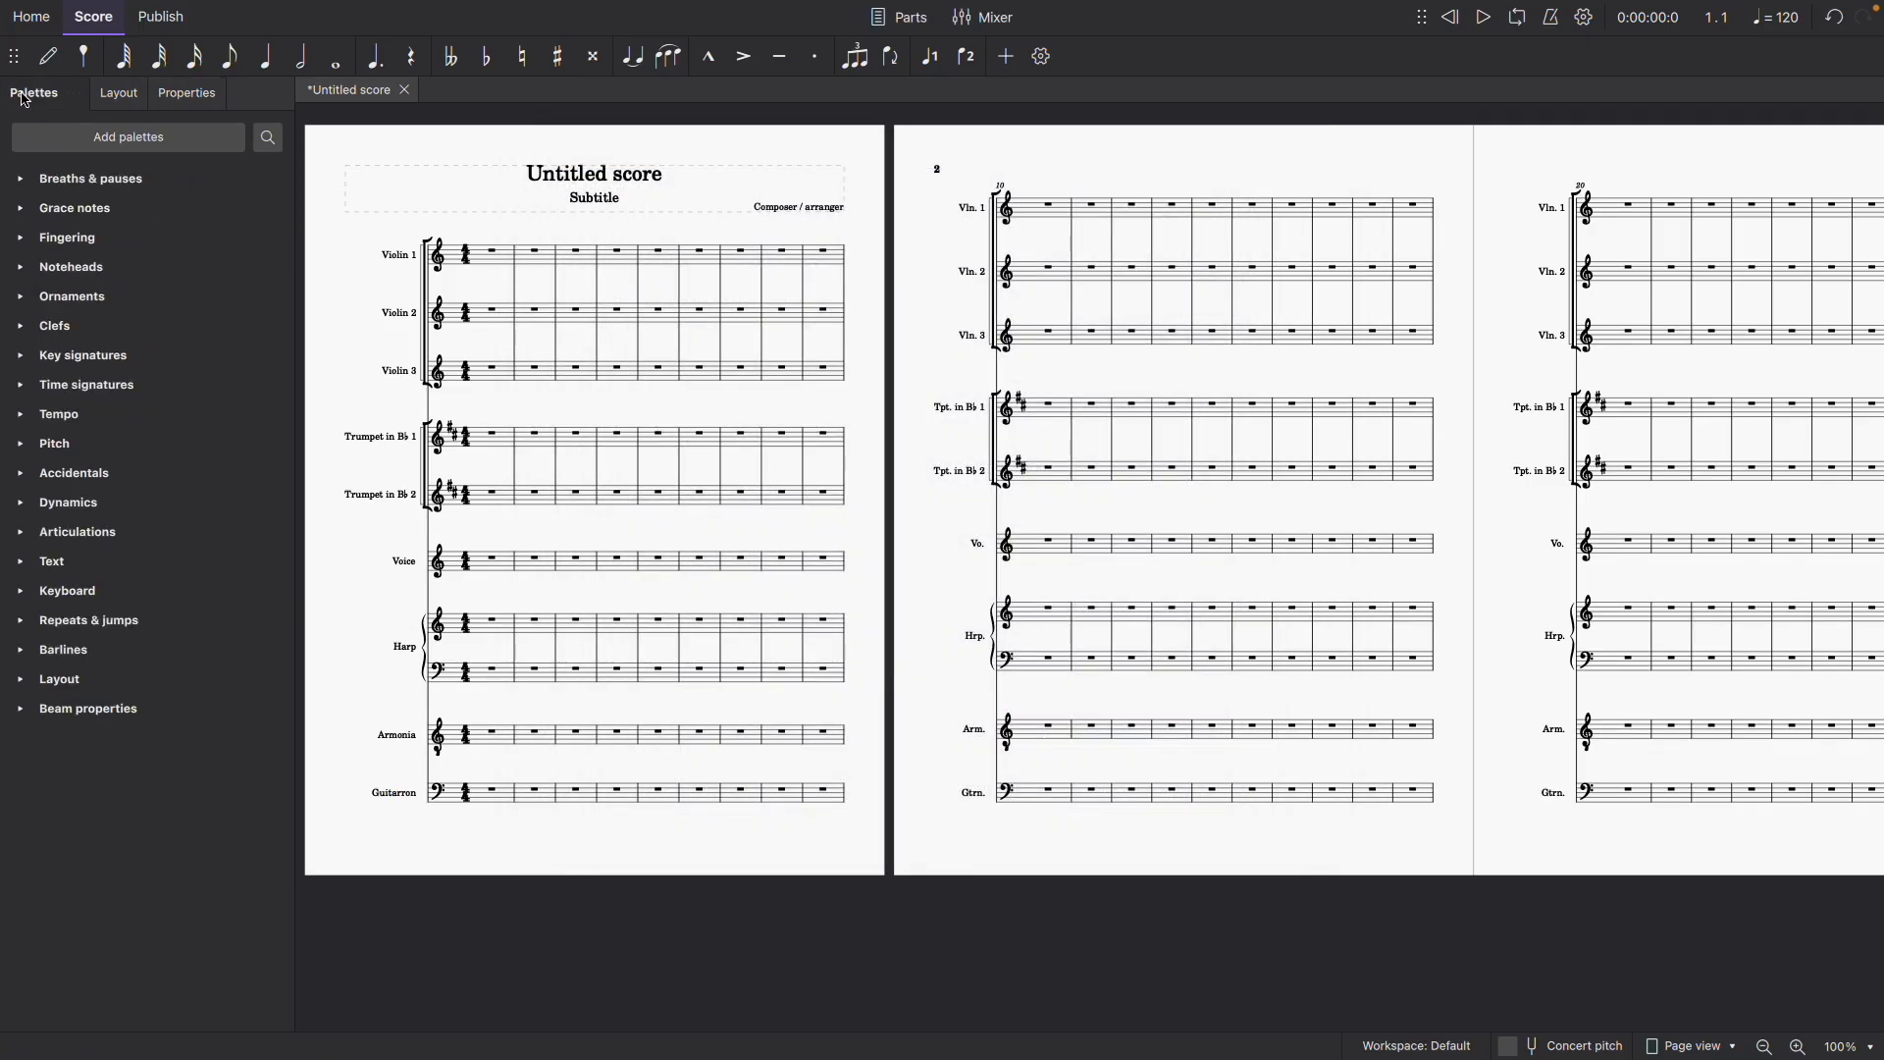
left_click(499, 736)
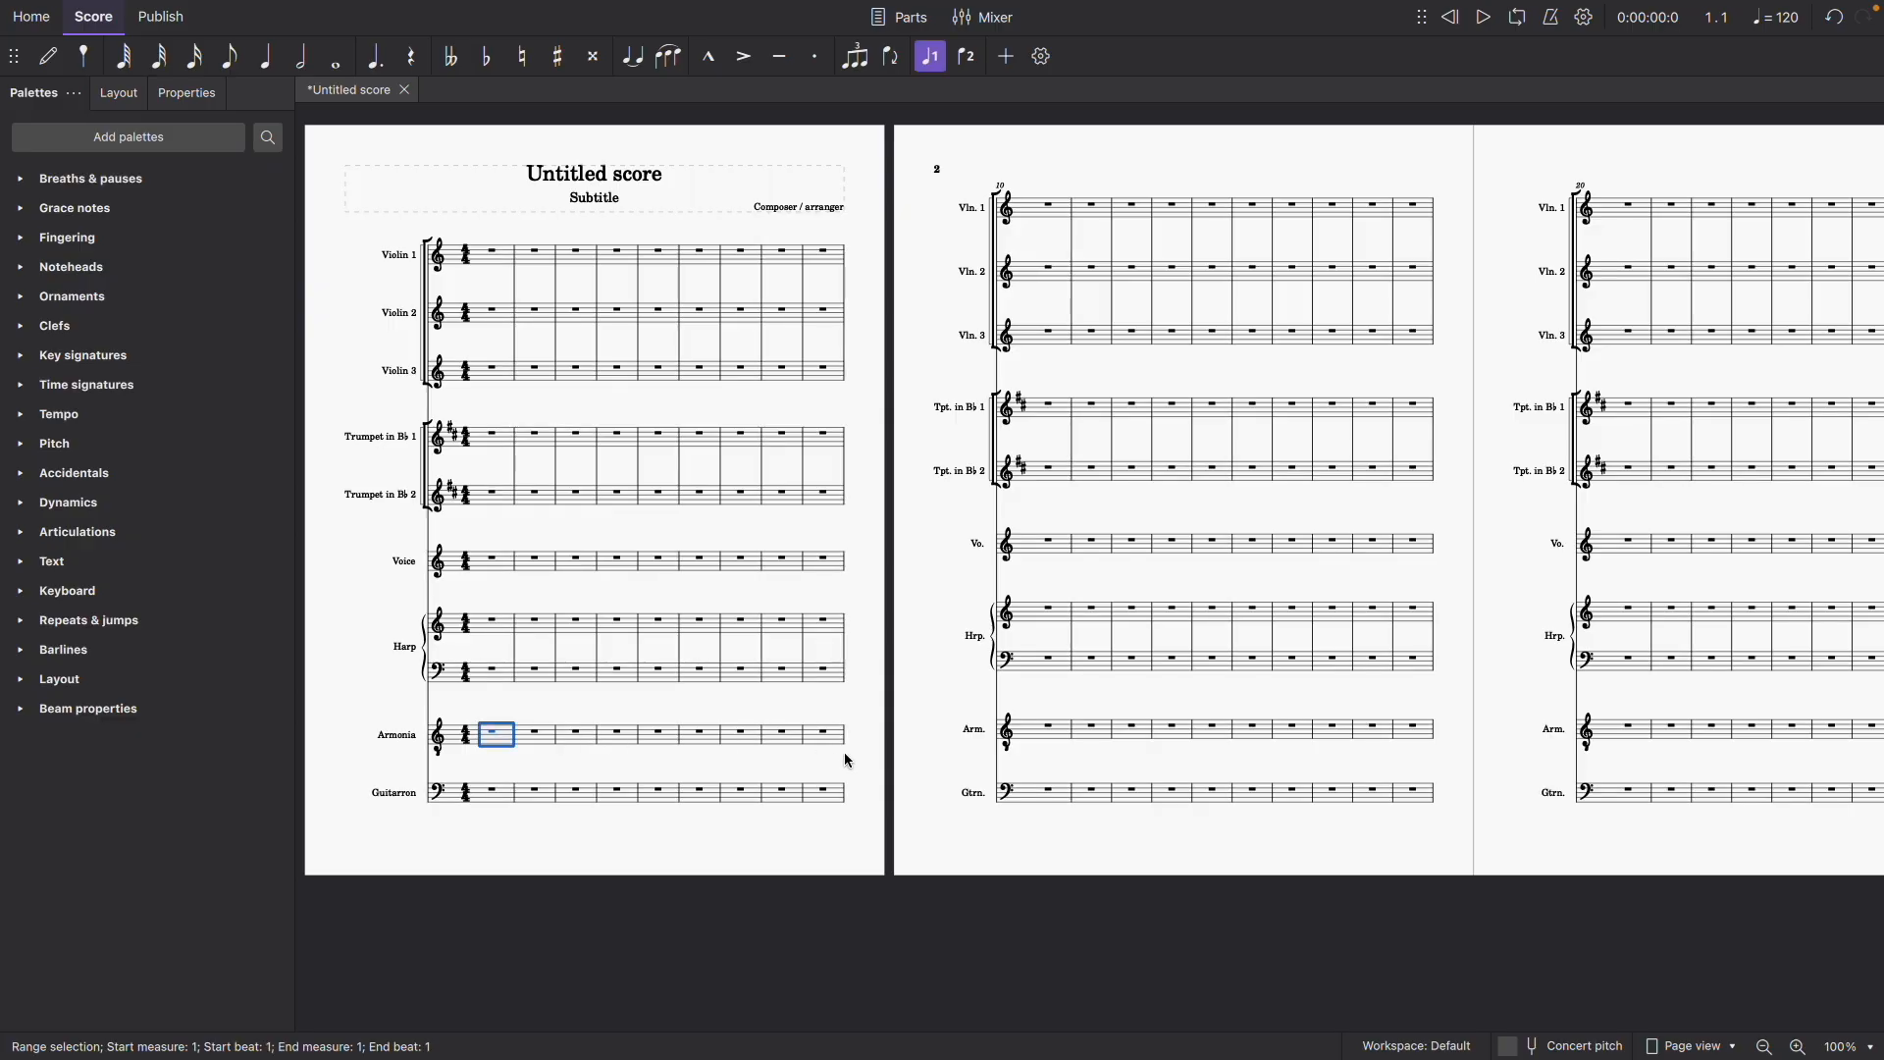
key("shift+Down")
key("Escape")
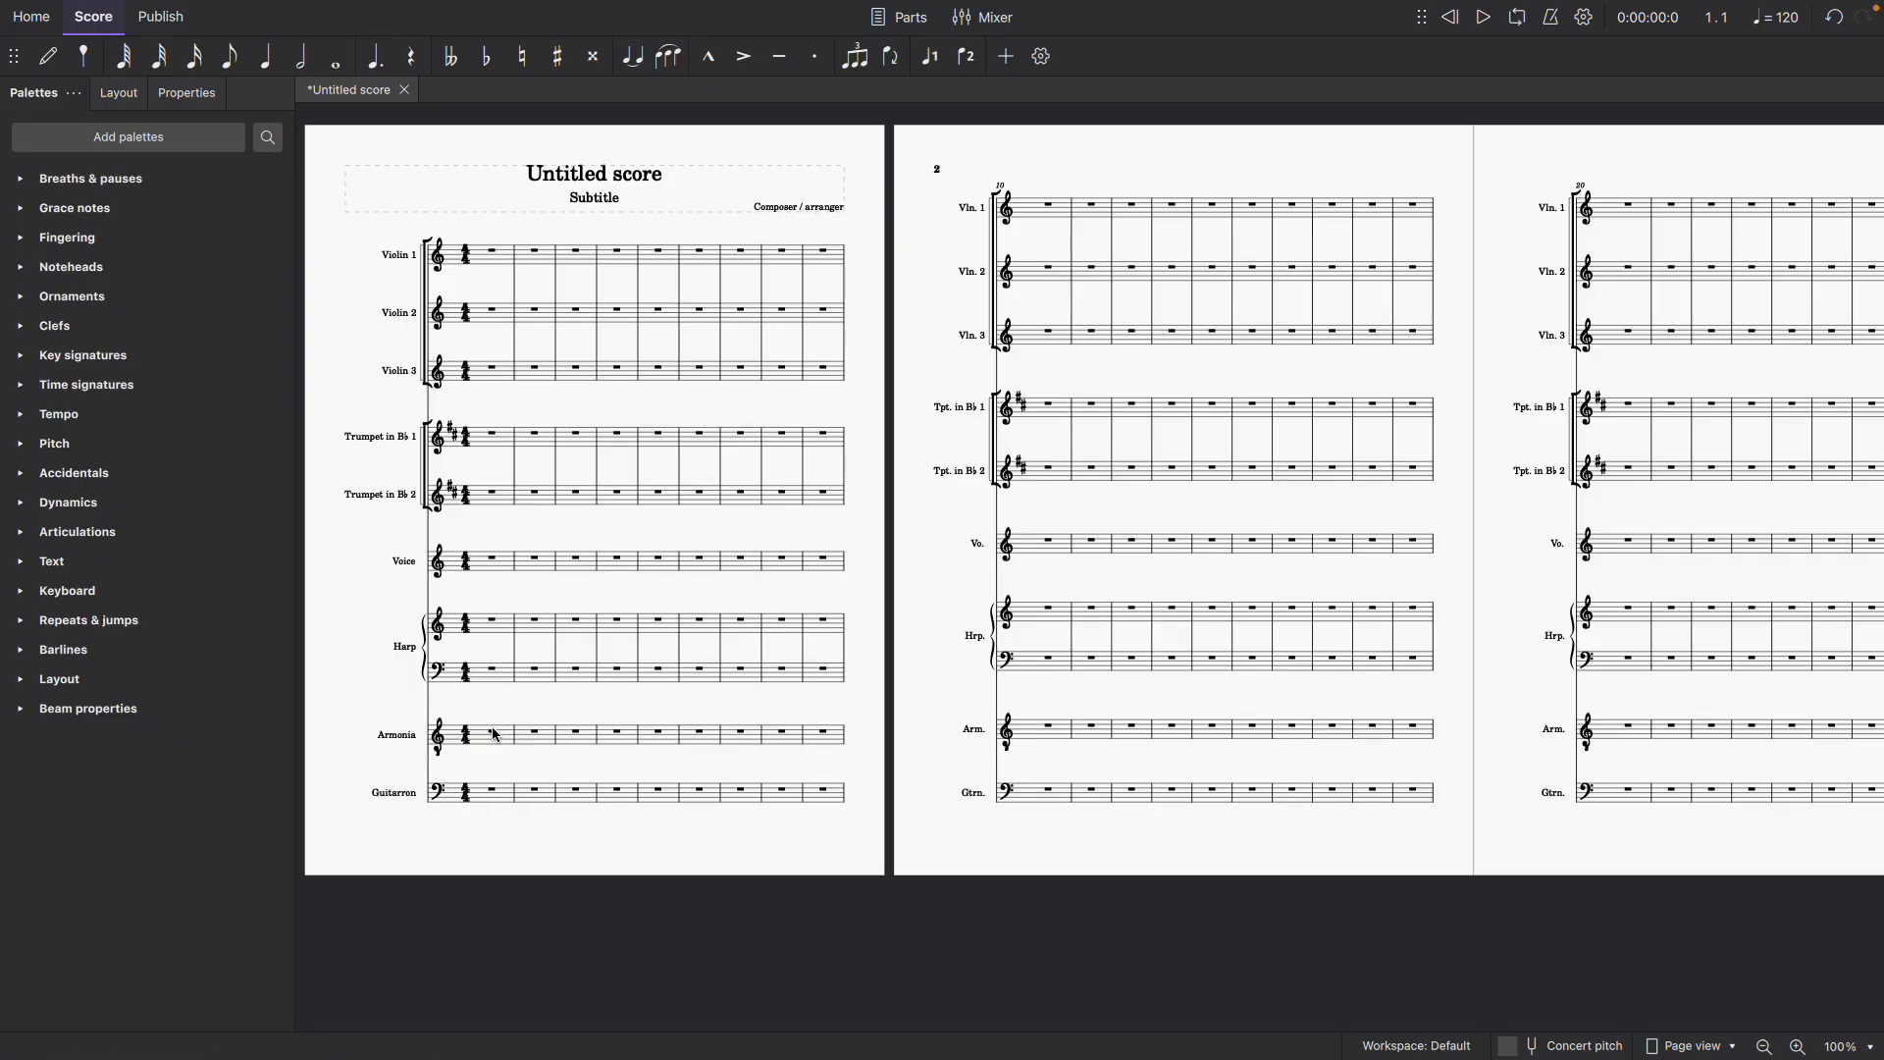
- Search the palettes for "br" and group the Armonia and Guitarron staves with a standard bracket
left_click(499, 736)
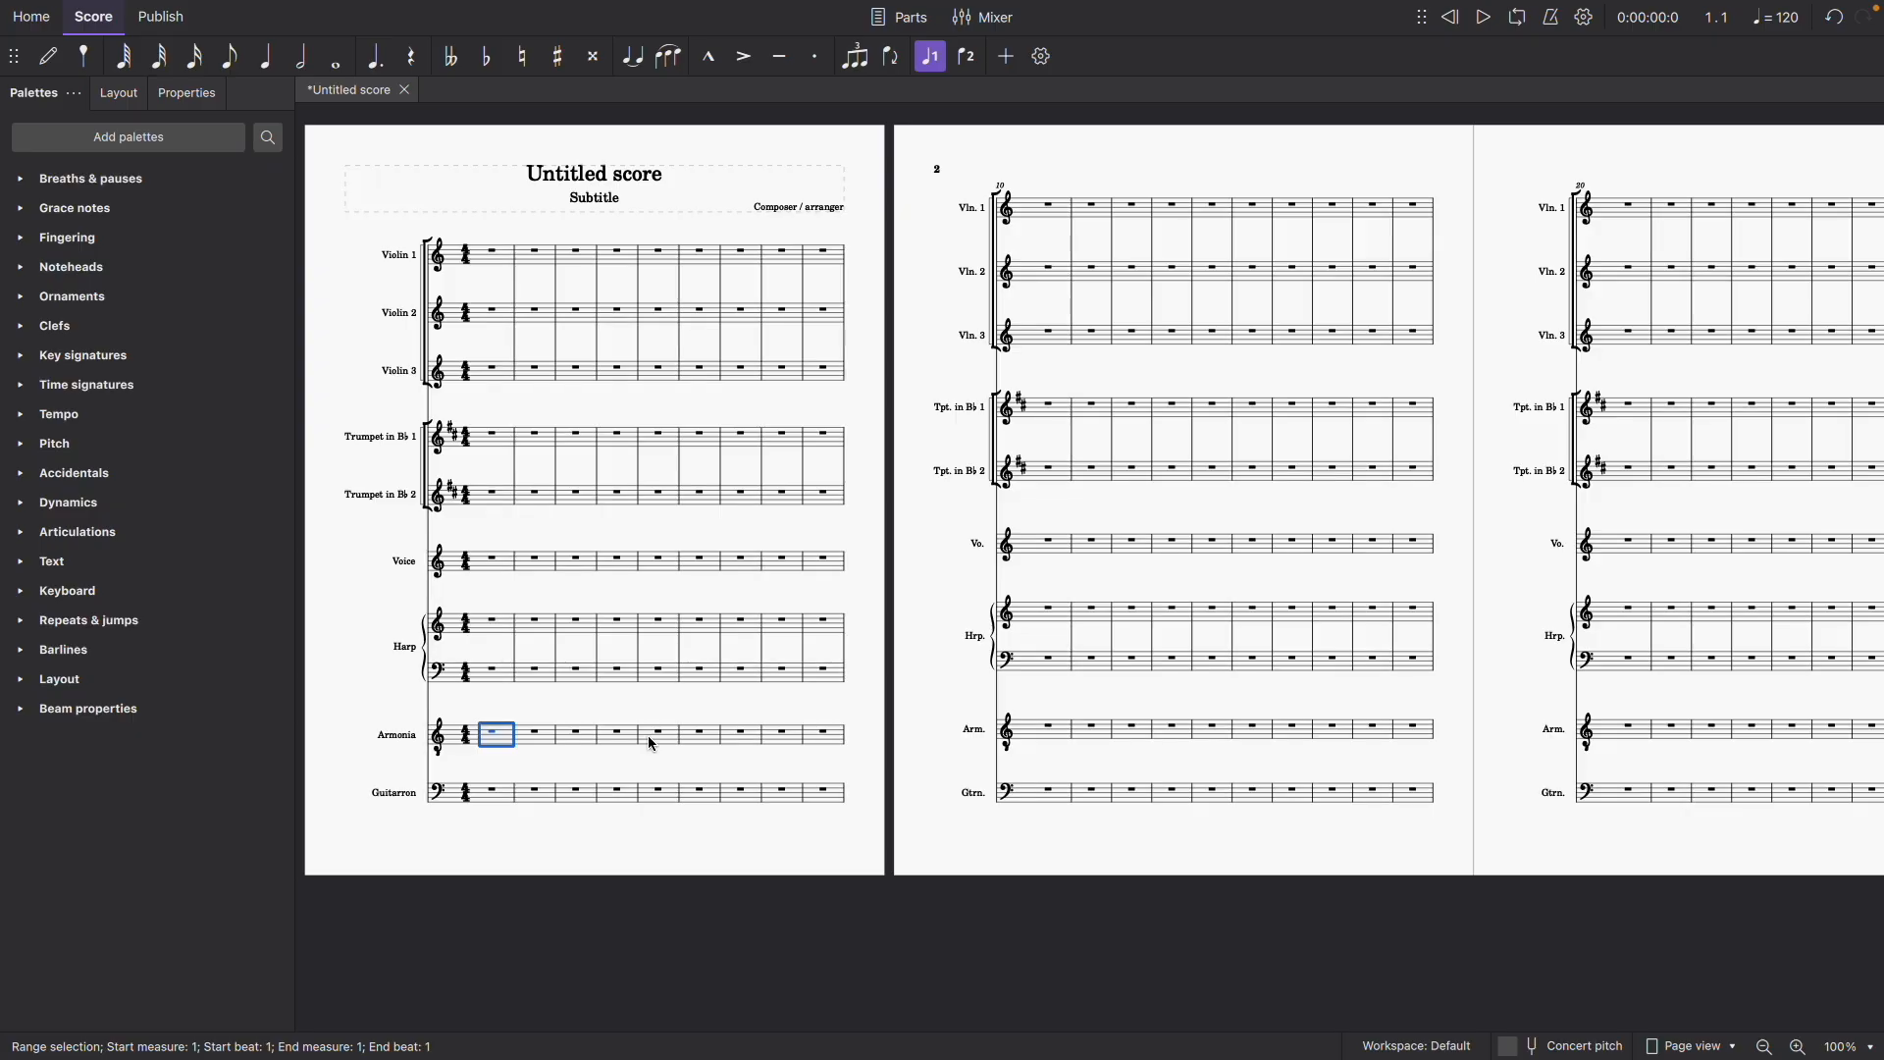
key("shift+Down")
left_click(265, 138)
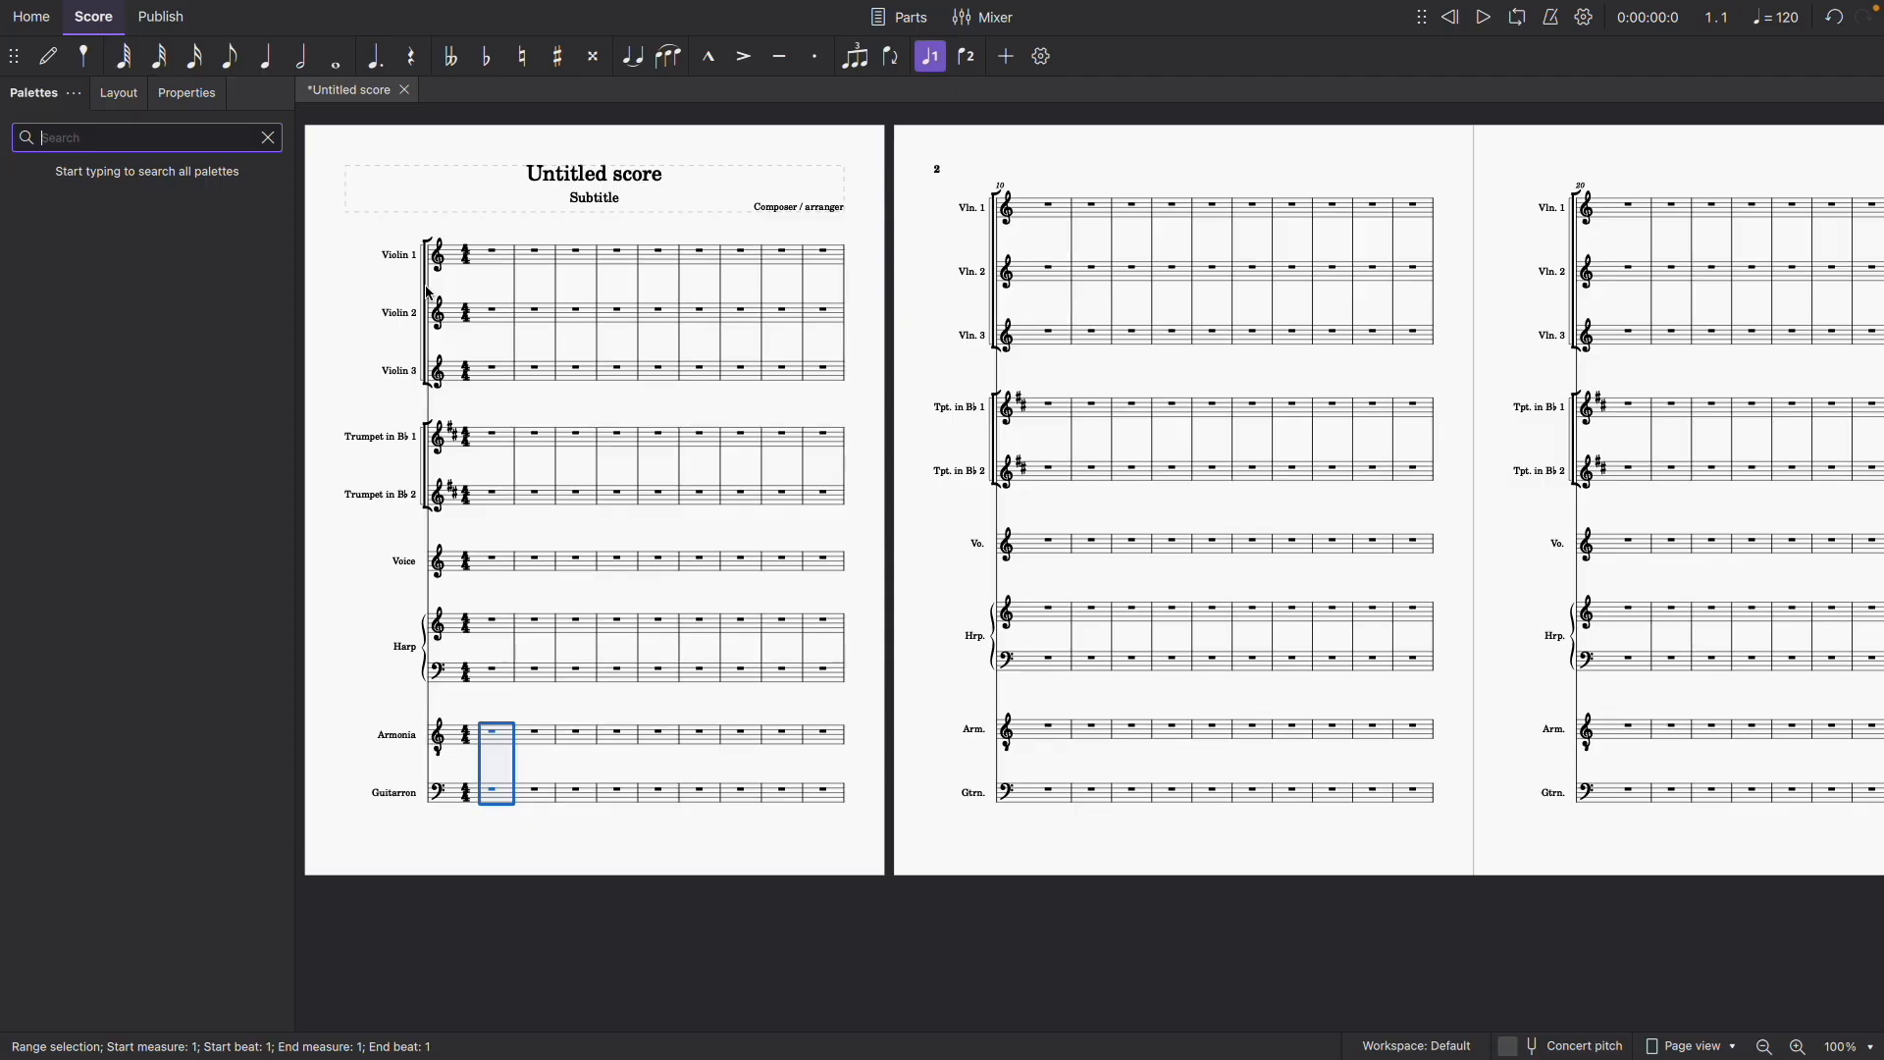
type("br")
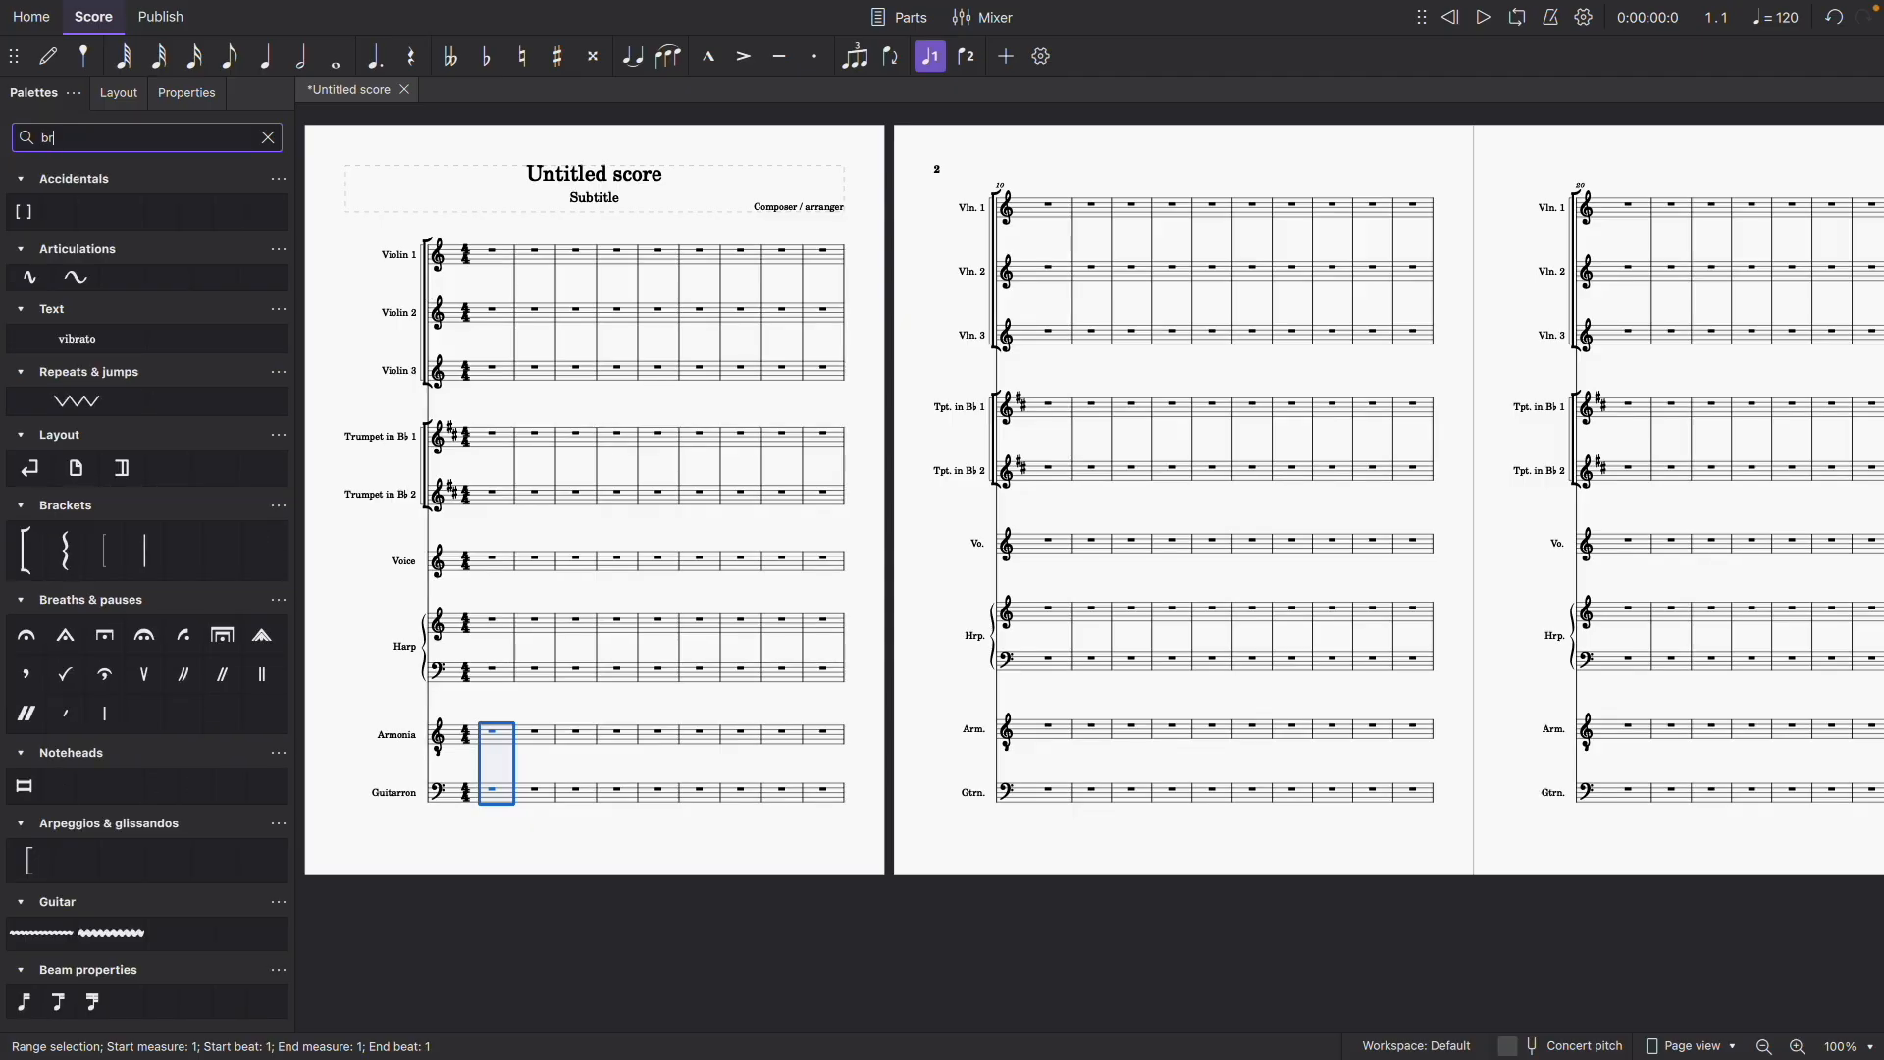
left_click(33, 560)
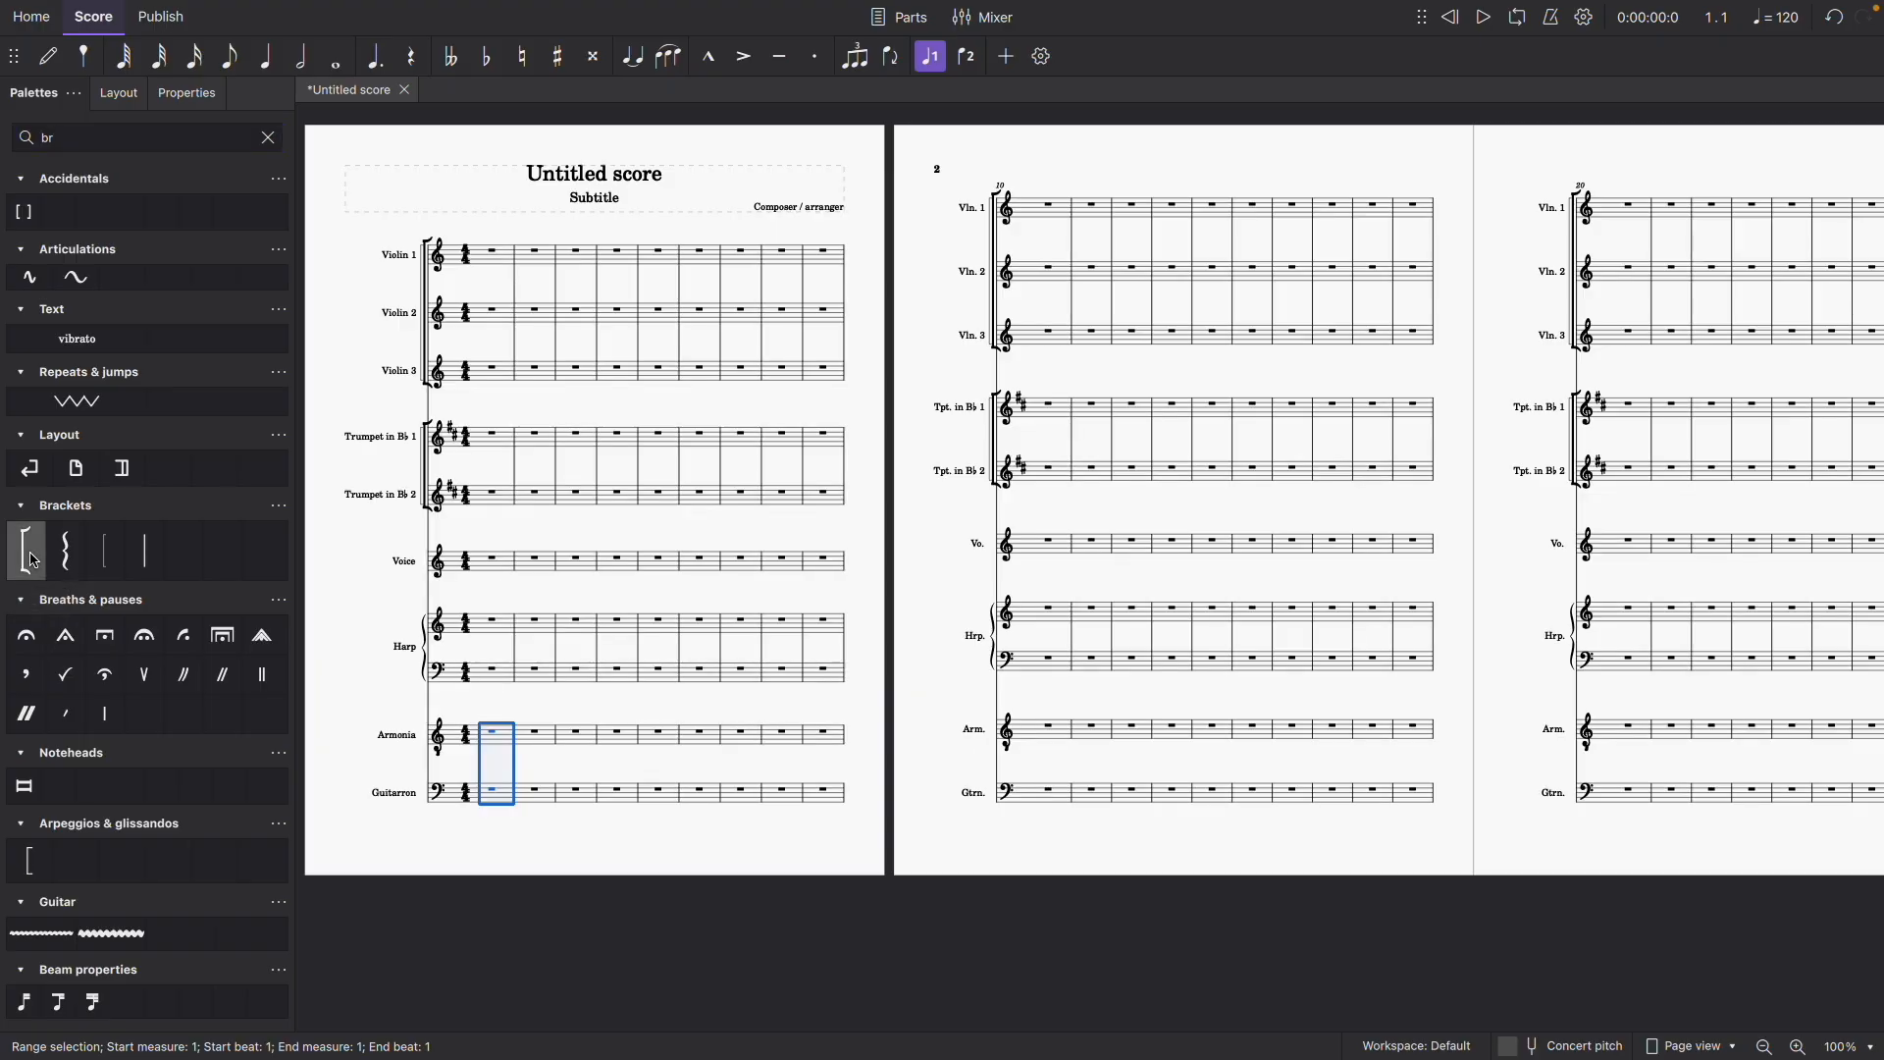
- Apply a square bracket to the Armonia and Guitarron staves, then clear the palette search and the selection
left_click(106, 562)
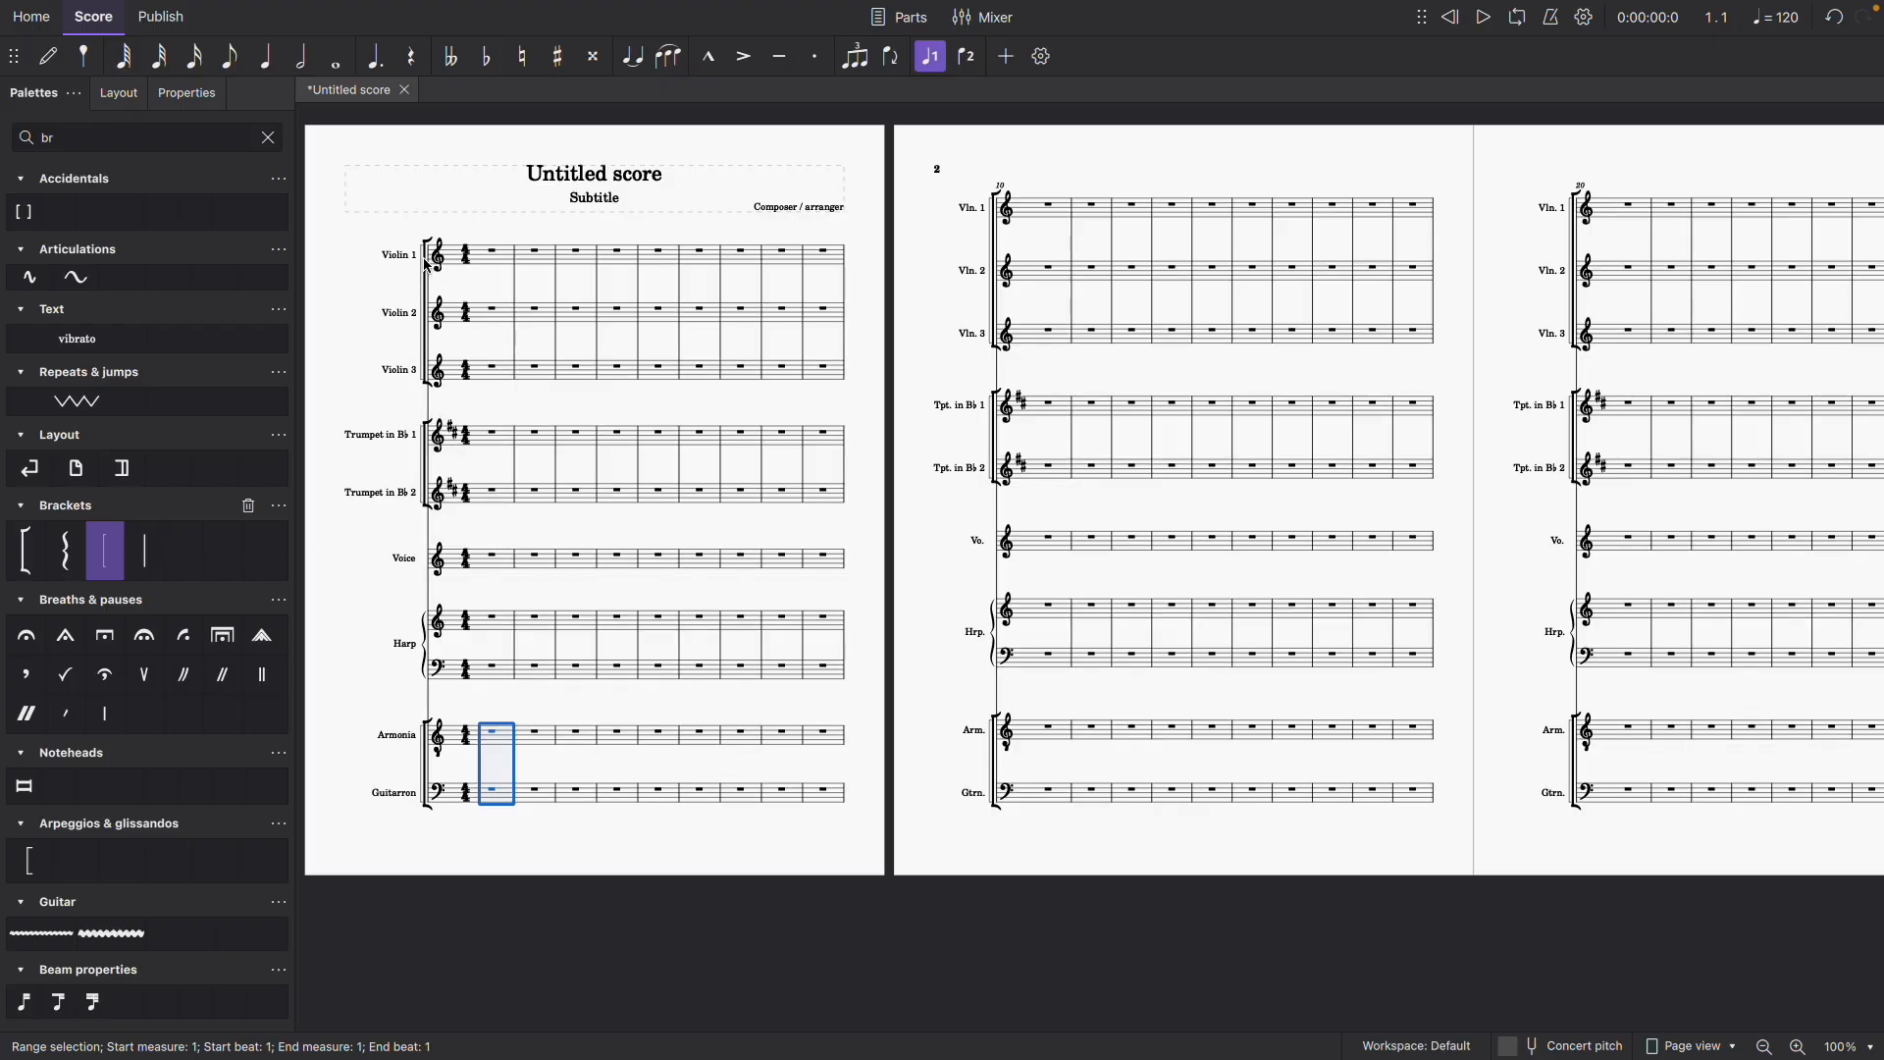
left_click(268, 138)
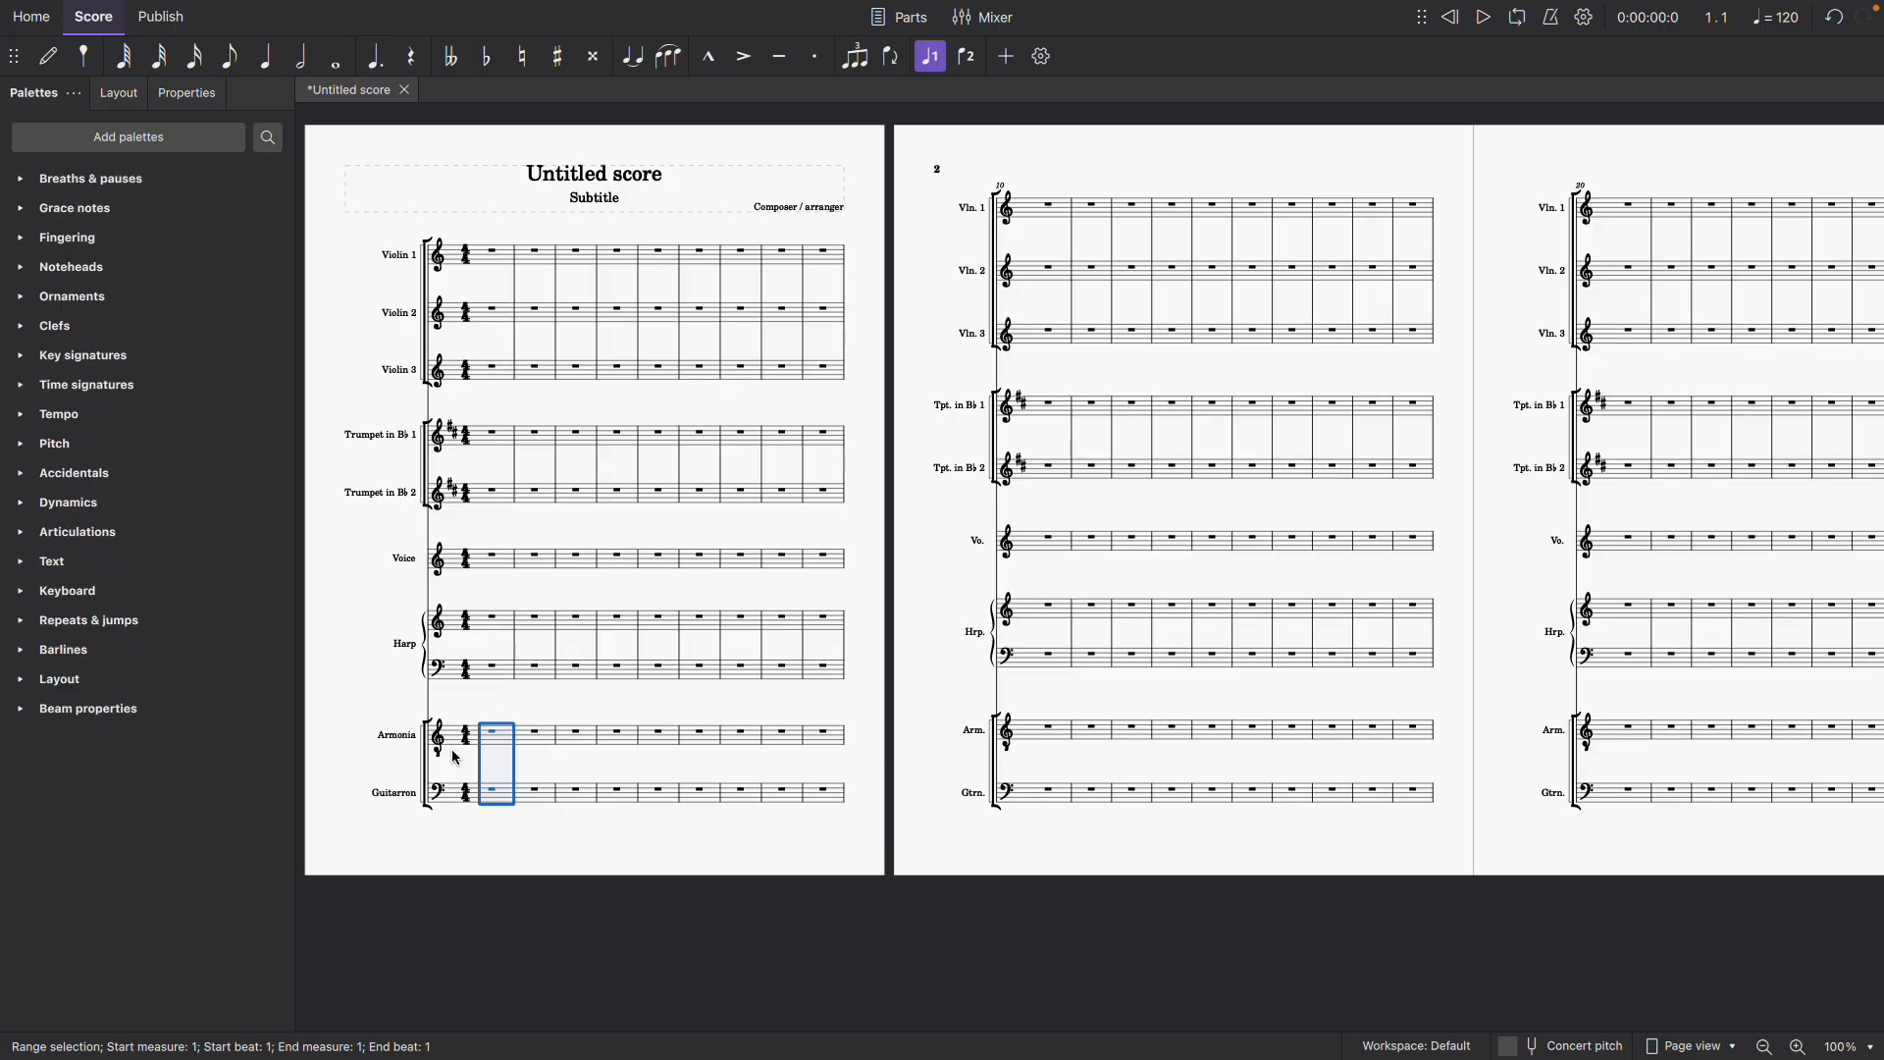
left_click(362, 704)
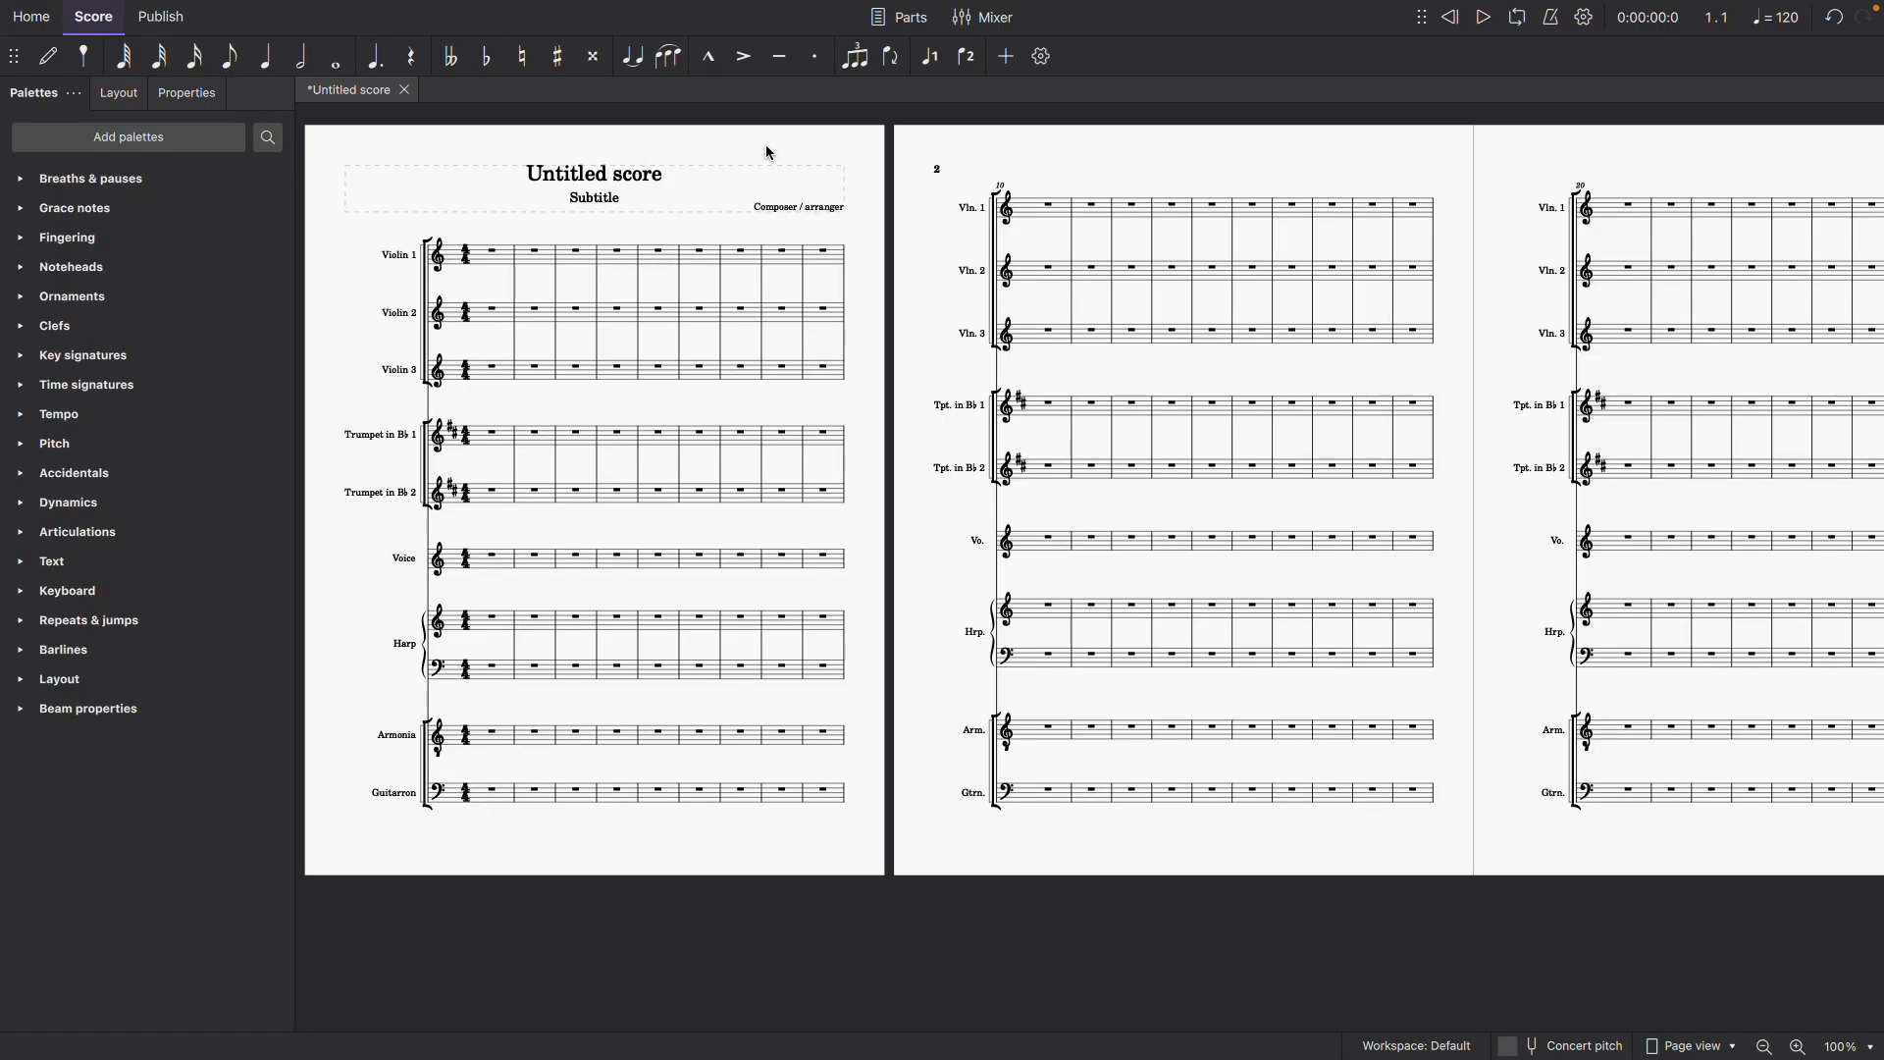
- Open all of the score's instrument parts at once from the parts list
left_click(877, 16)
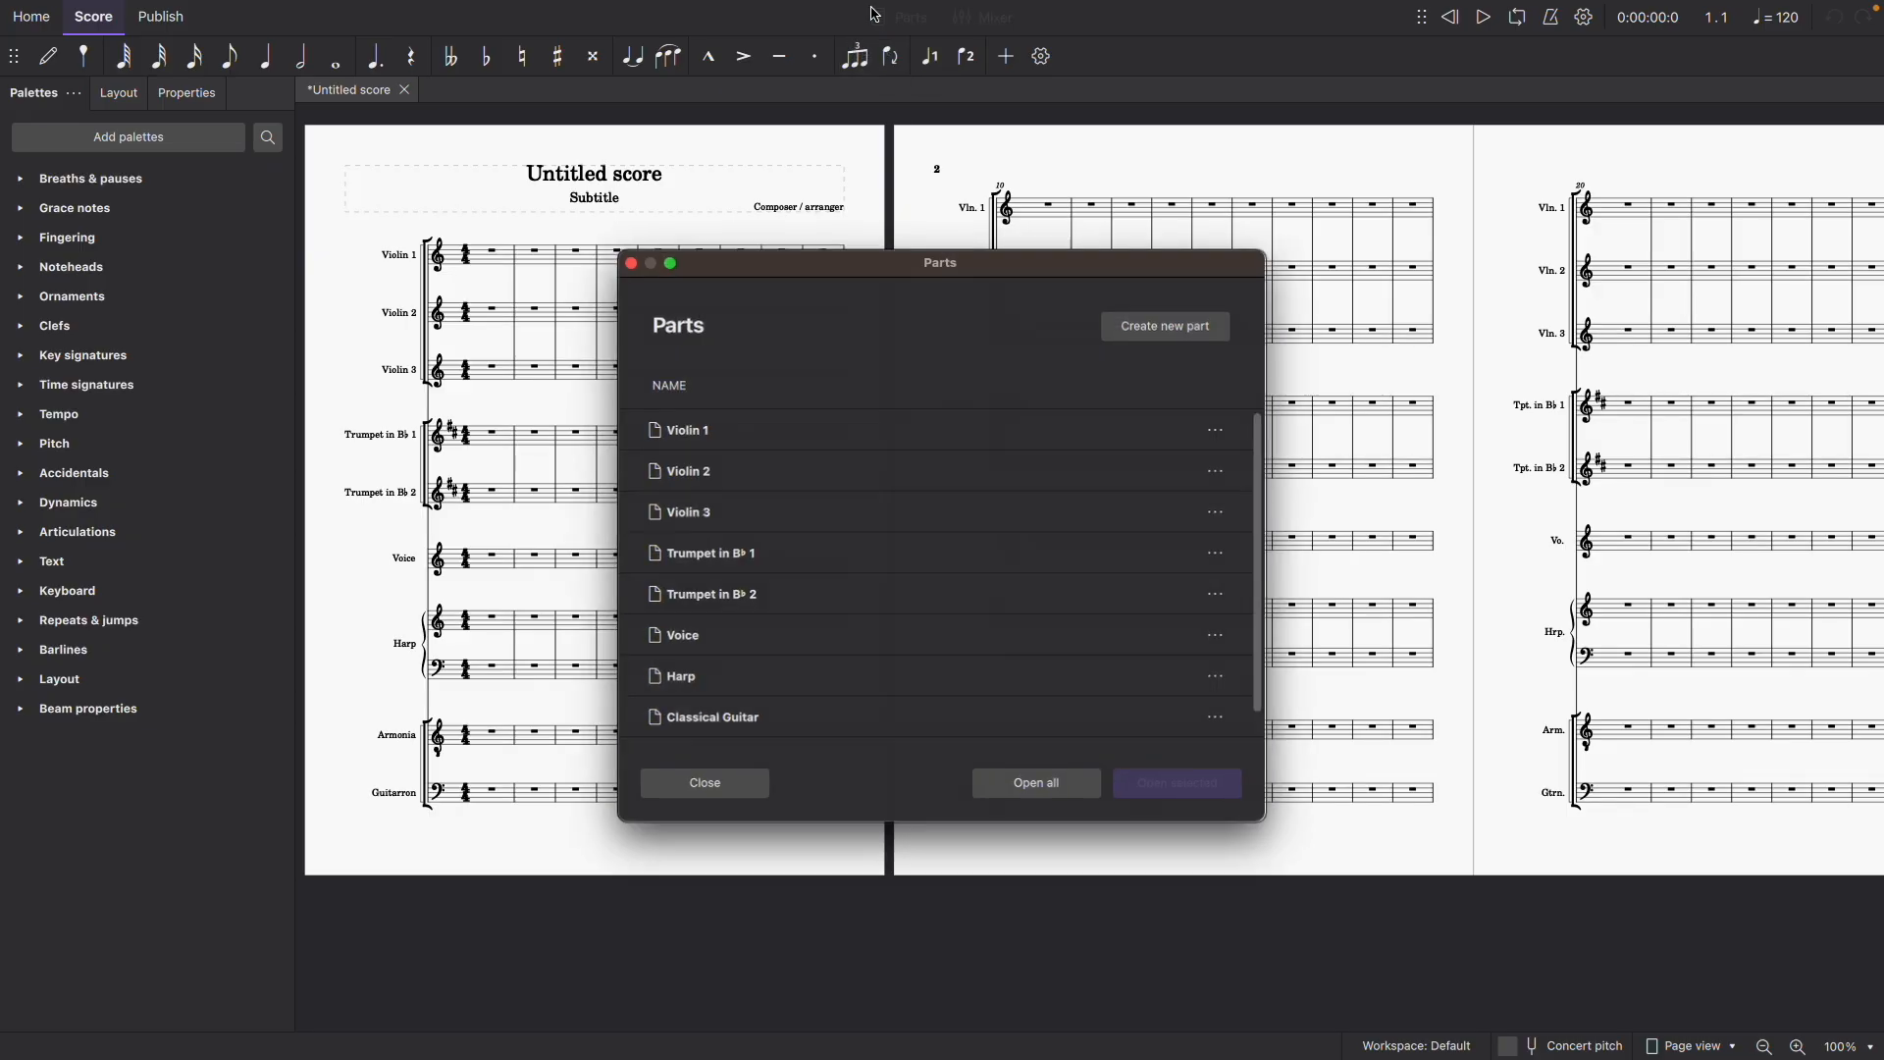
scroll(795, 598, "down", 1)
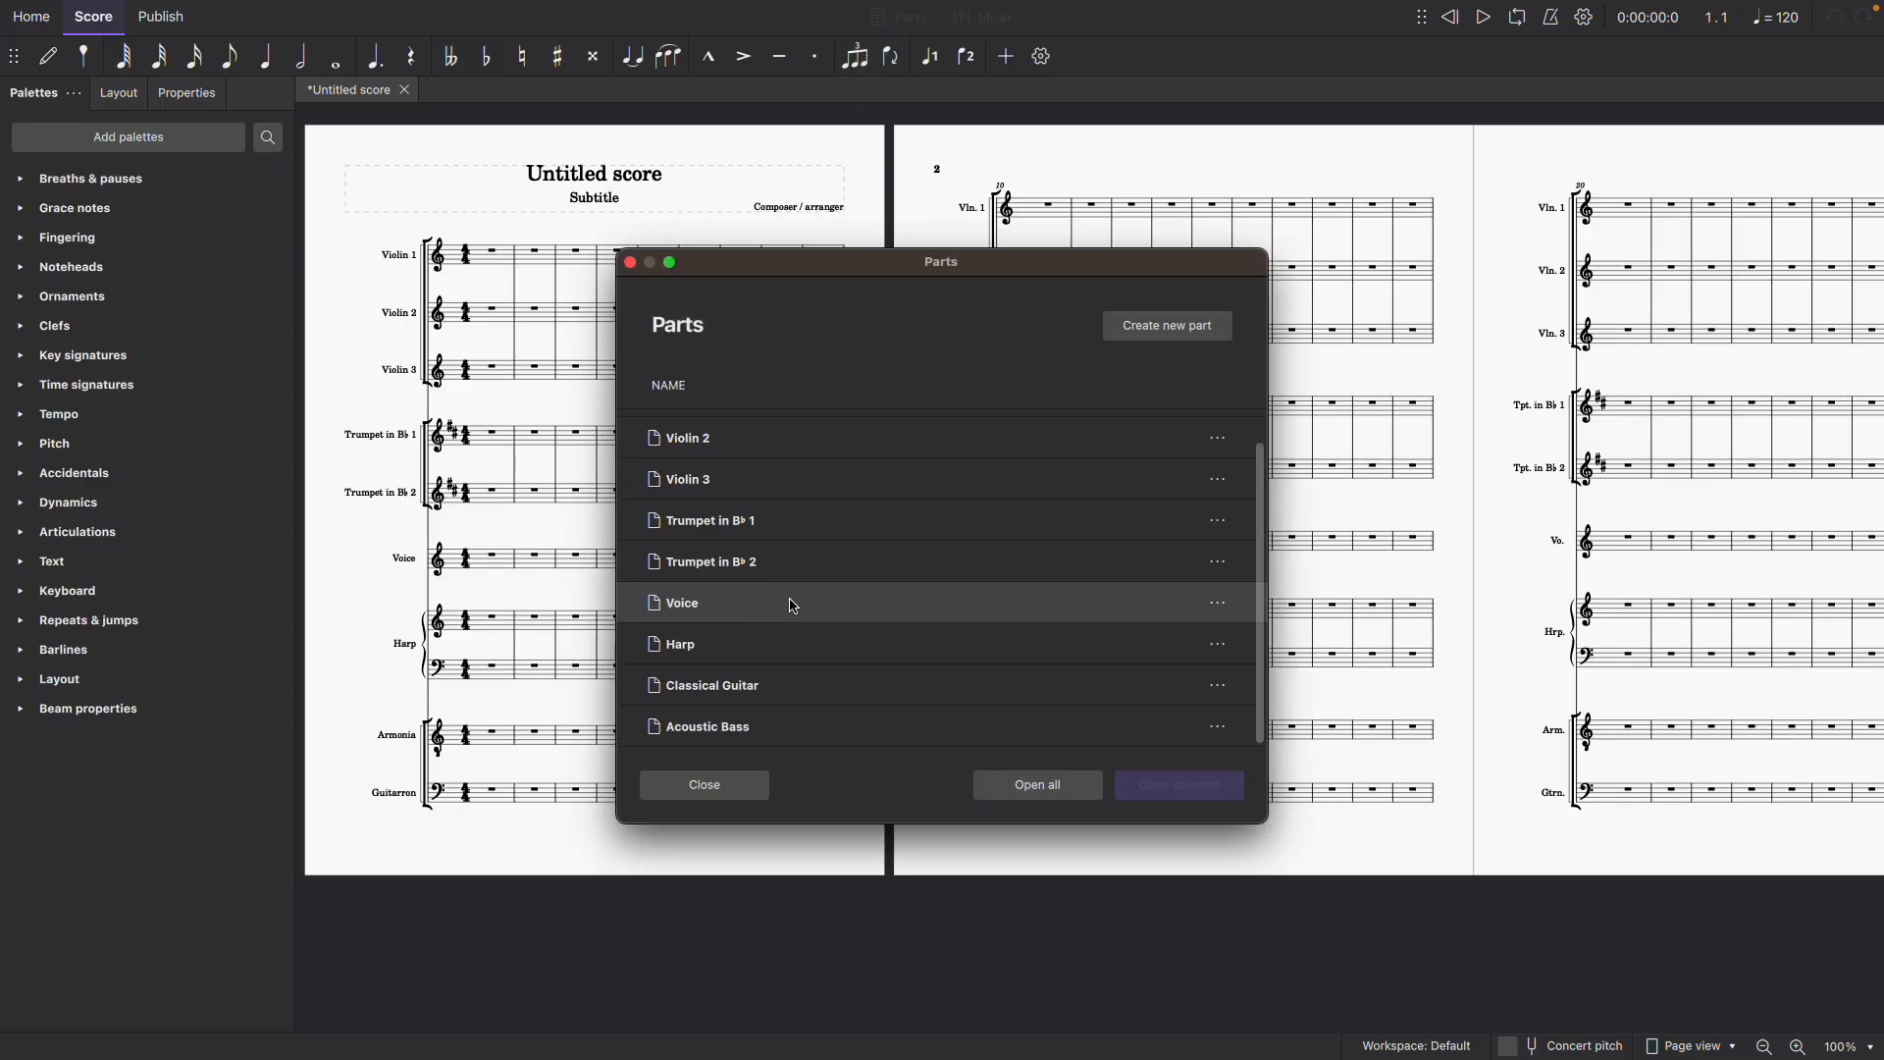
left_click(1000, 781)
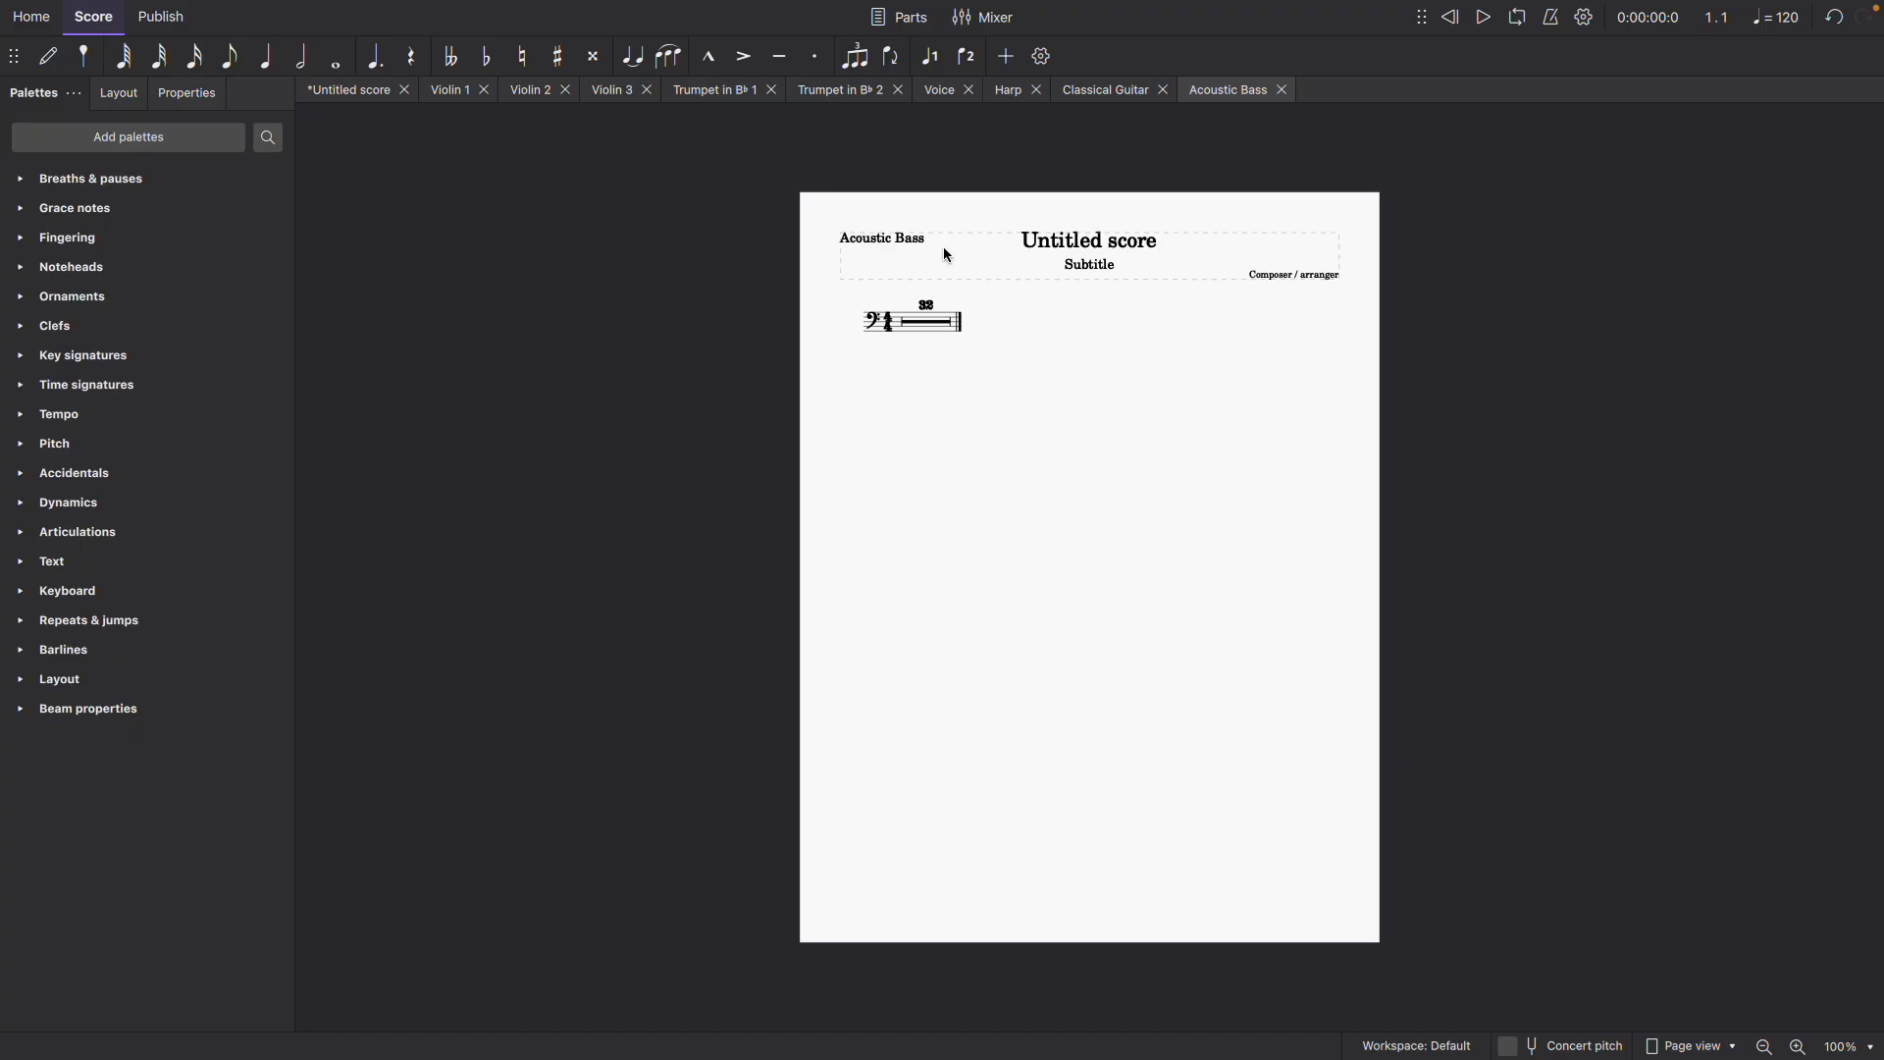
- Replace the instrument name in the Acoustic Bass part's header with Guitarron
double_click(865, 238)
double_click(866, 237)
key("super+a")
type("Guit")
type("arron")
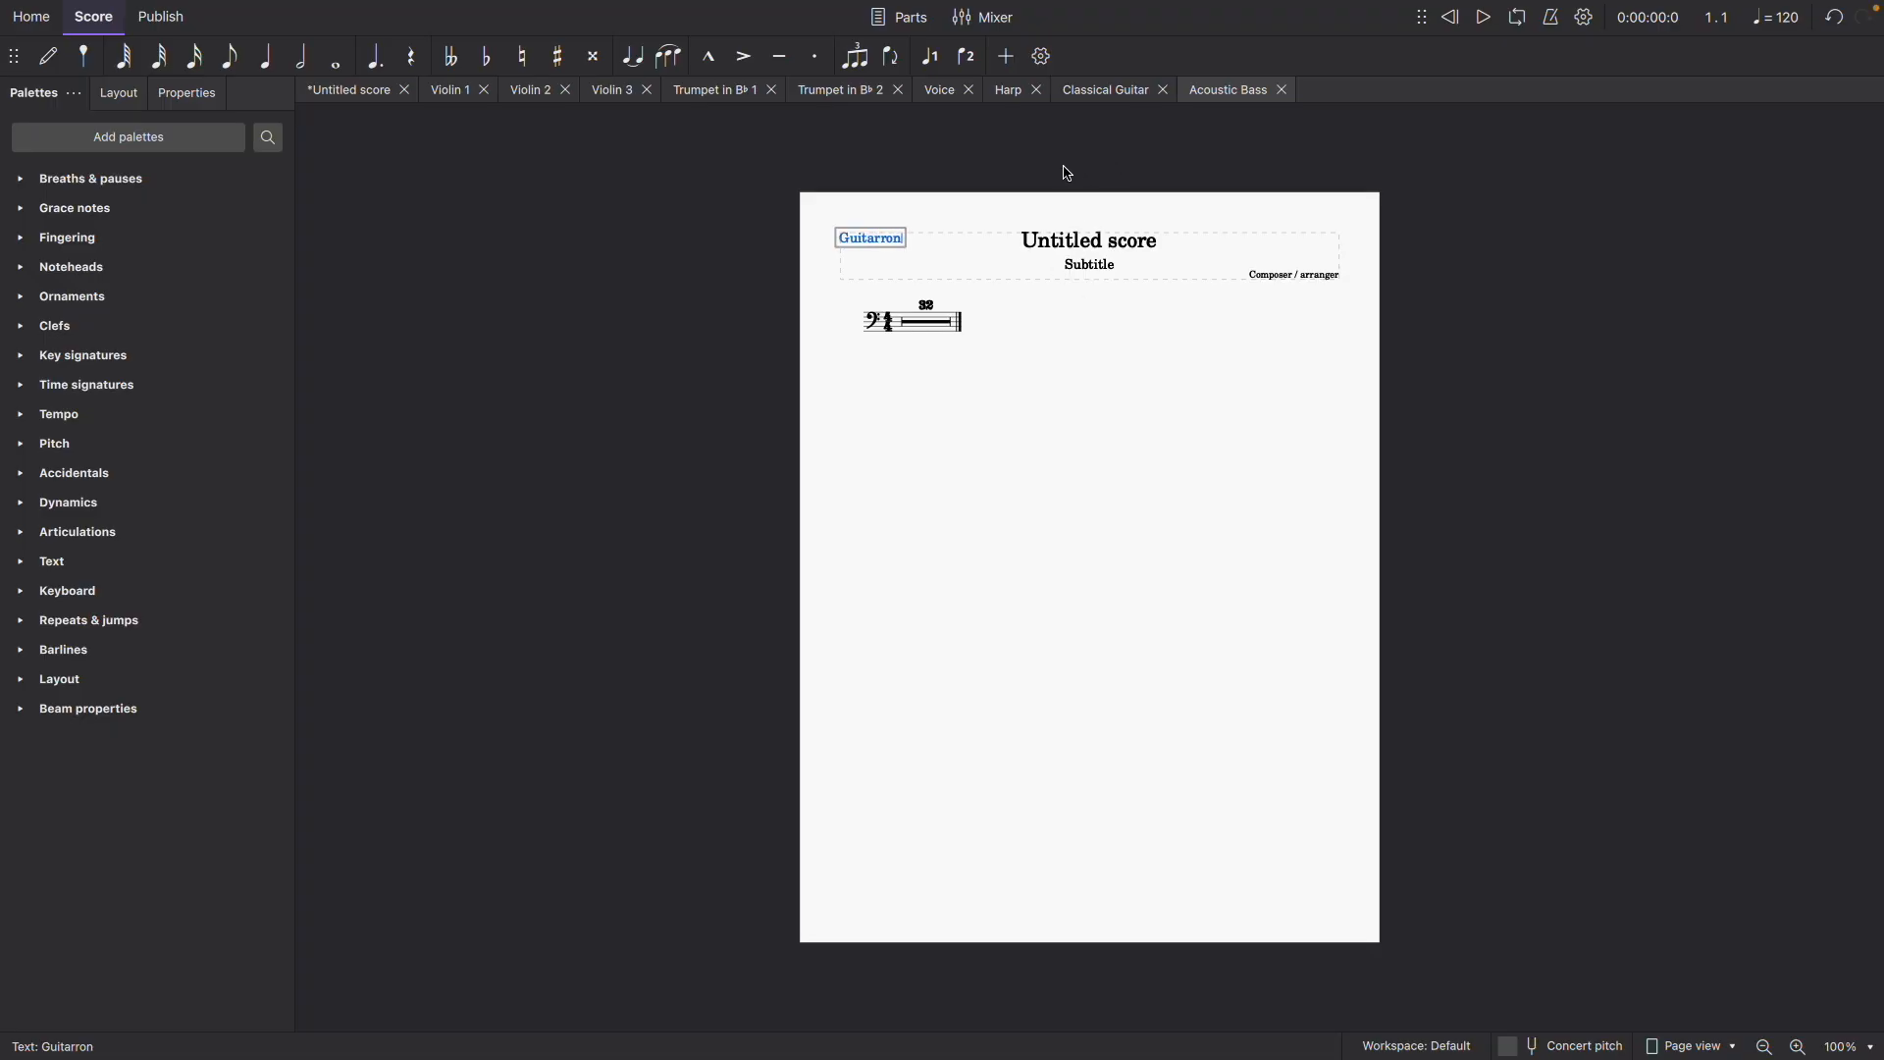
- Replace the instrument name in the Classical Guitar part's header with Armonia and finish the text editing
left_click(1107, 96)
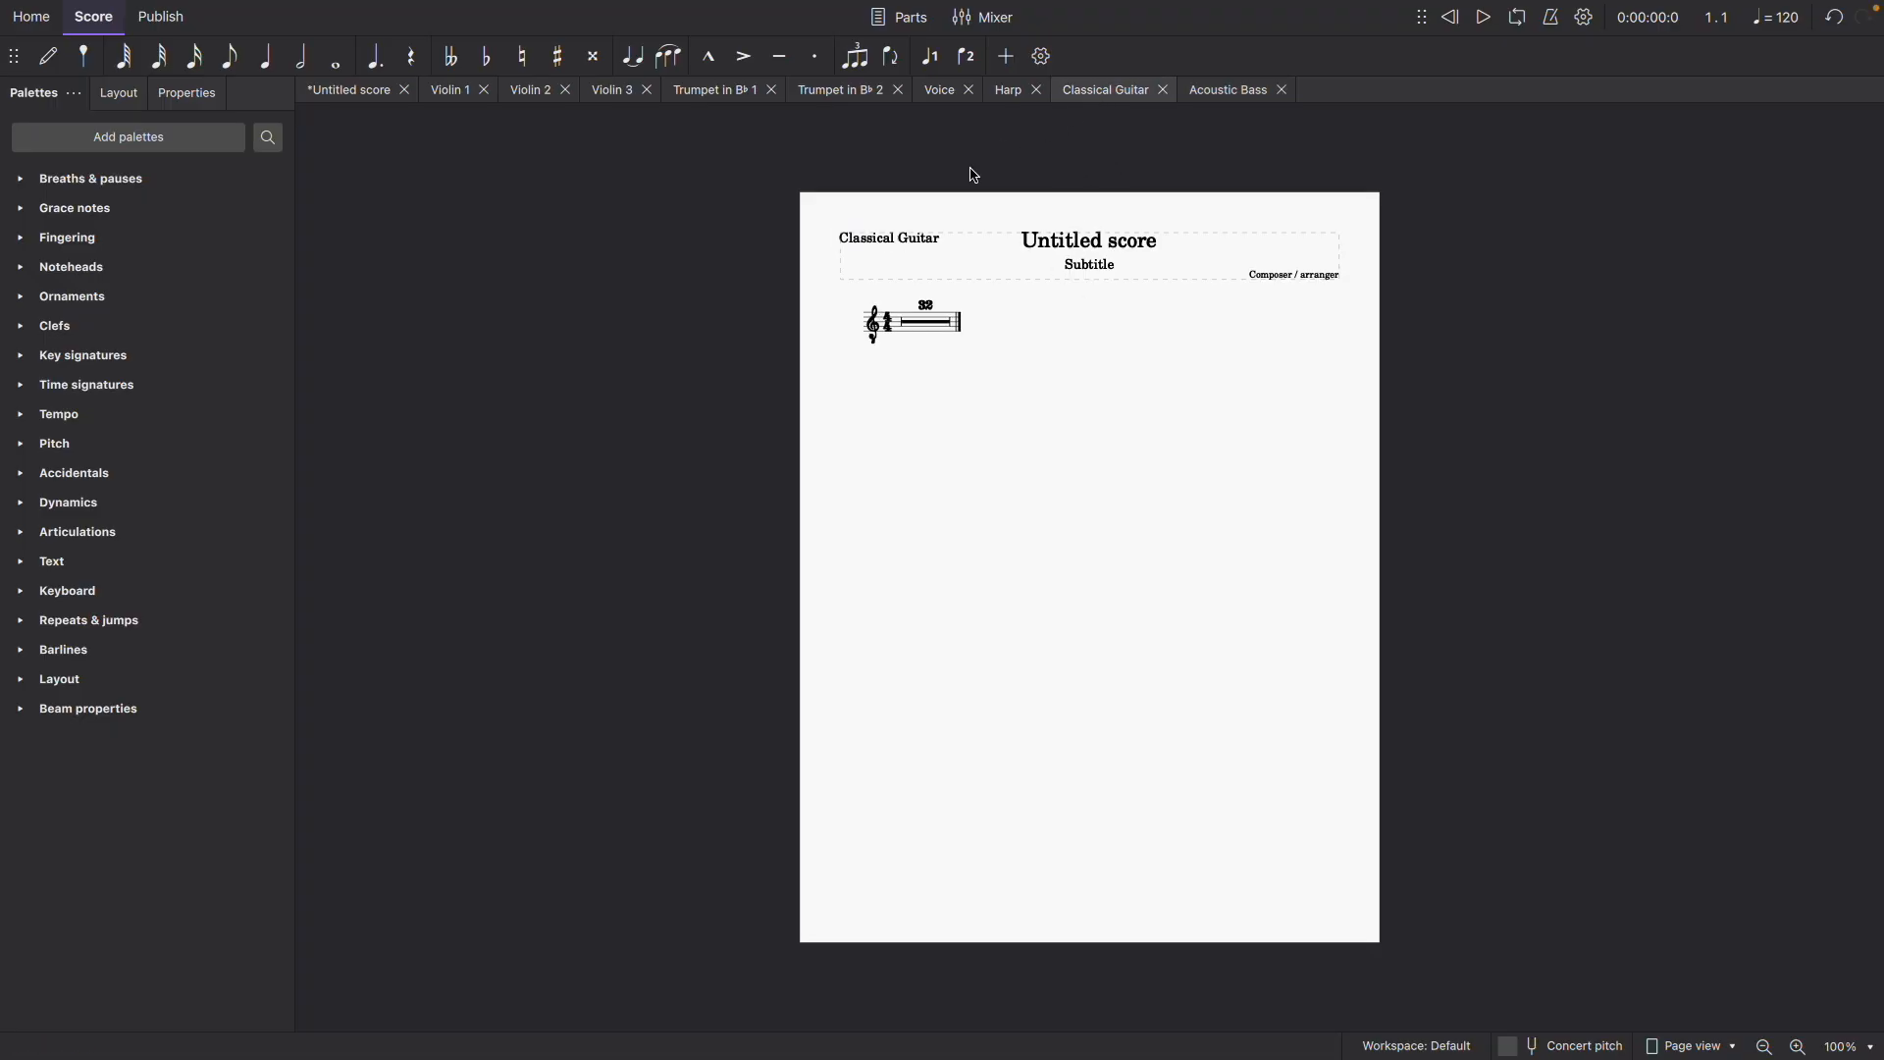
double_click(881, 244)
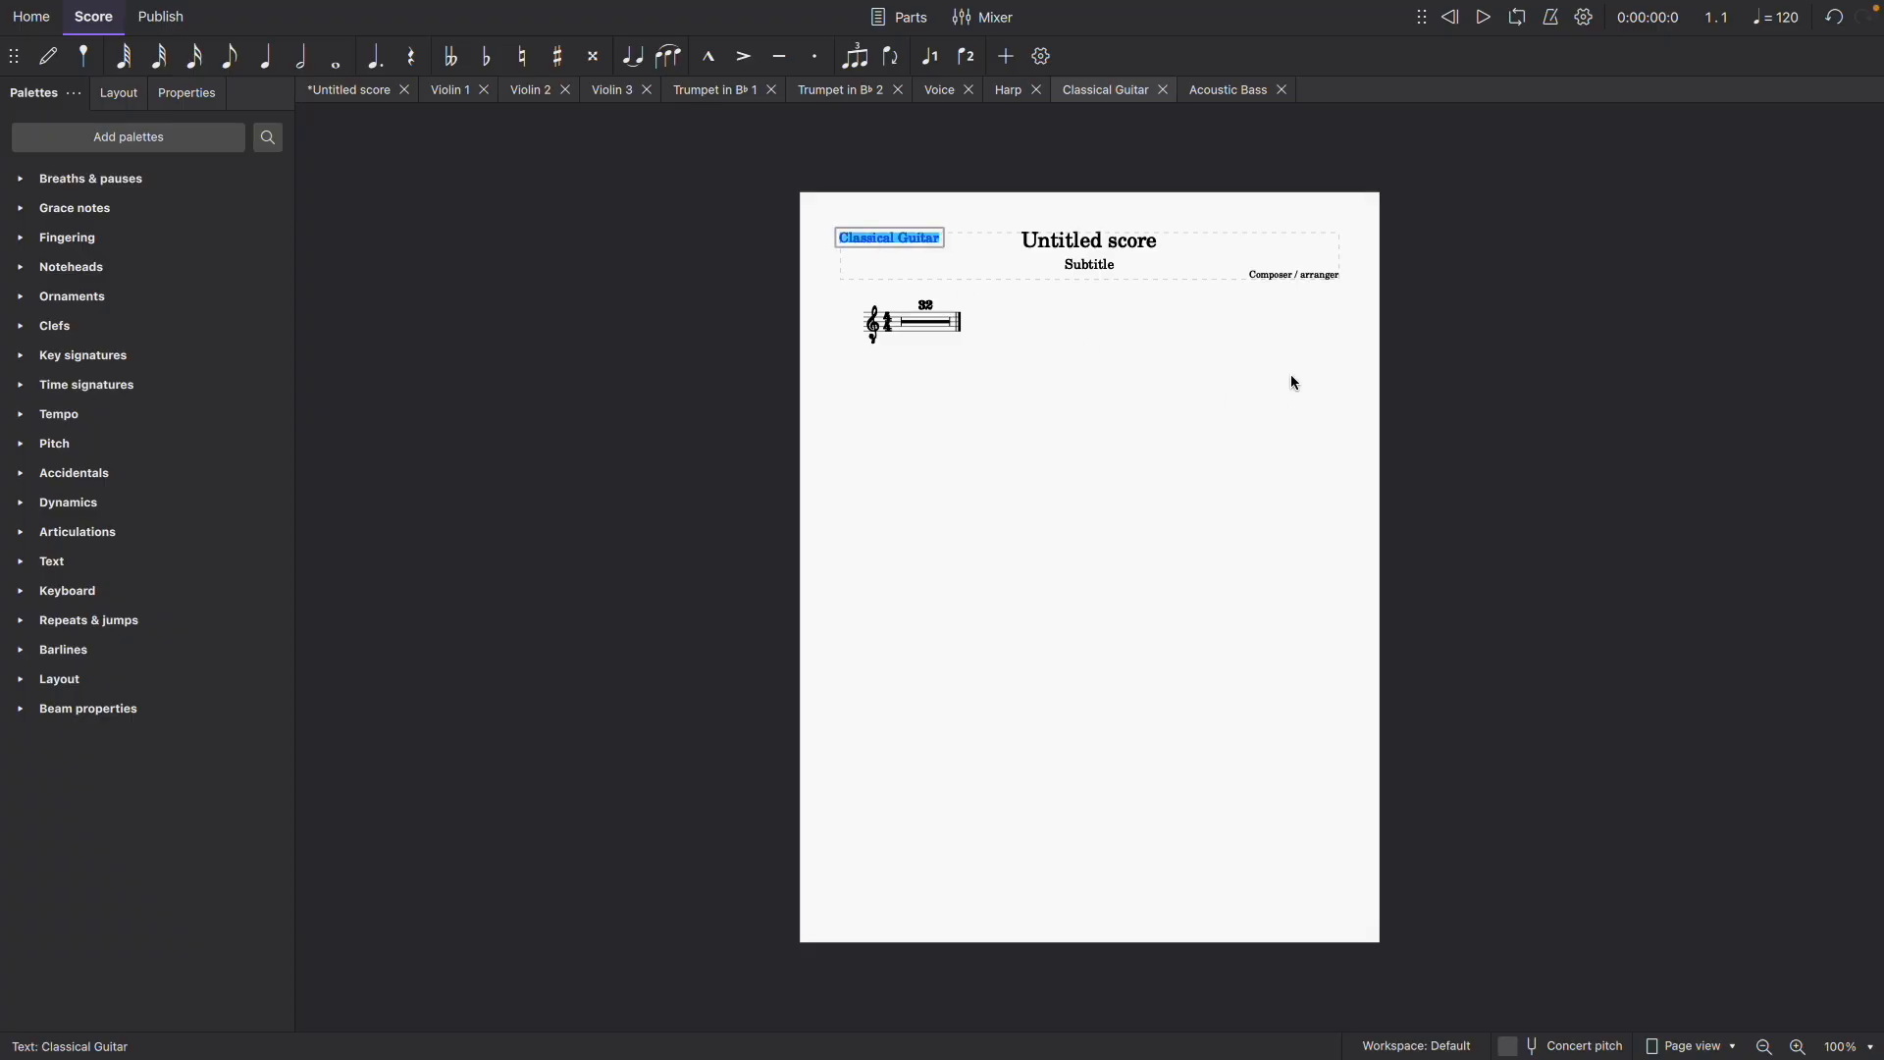
type("Armonia")
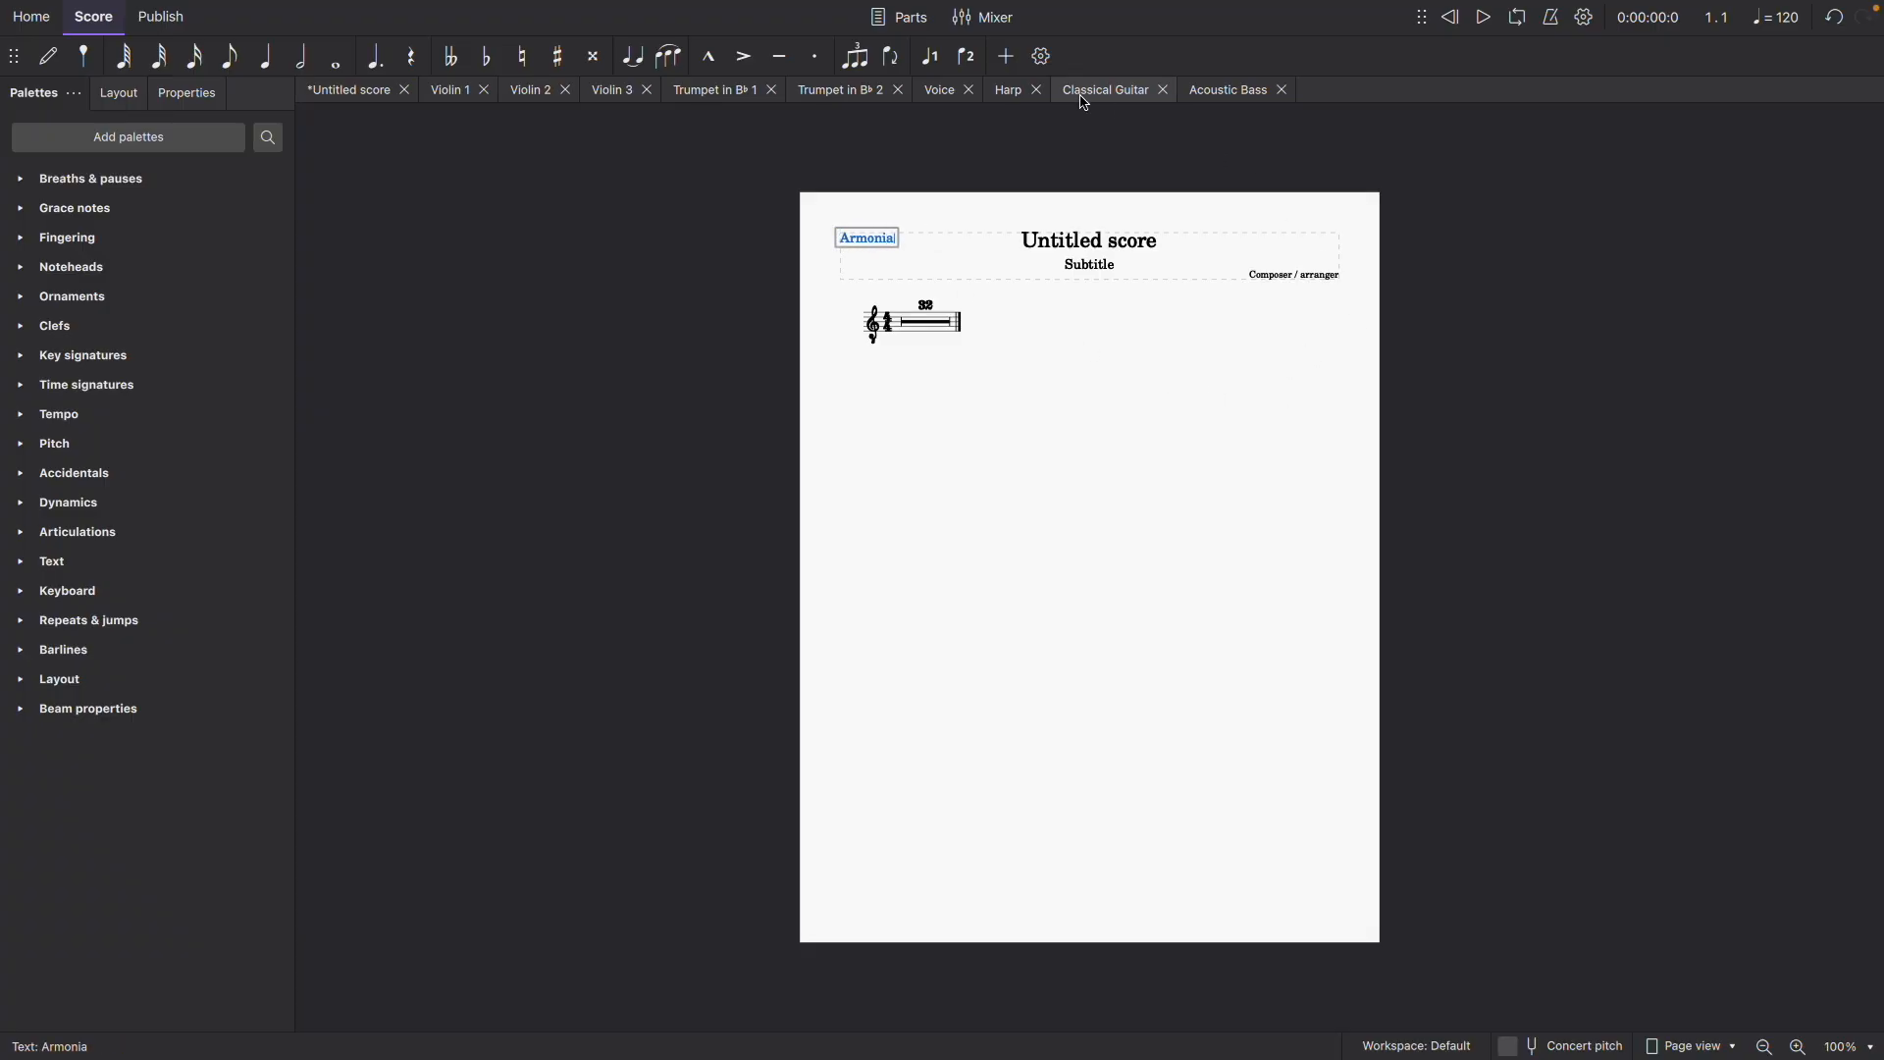
key("Escape")
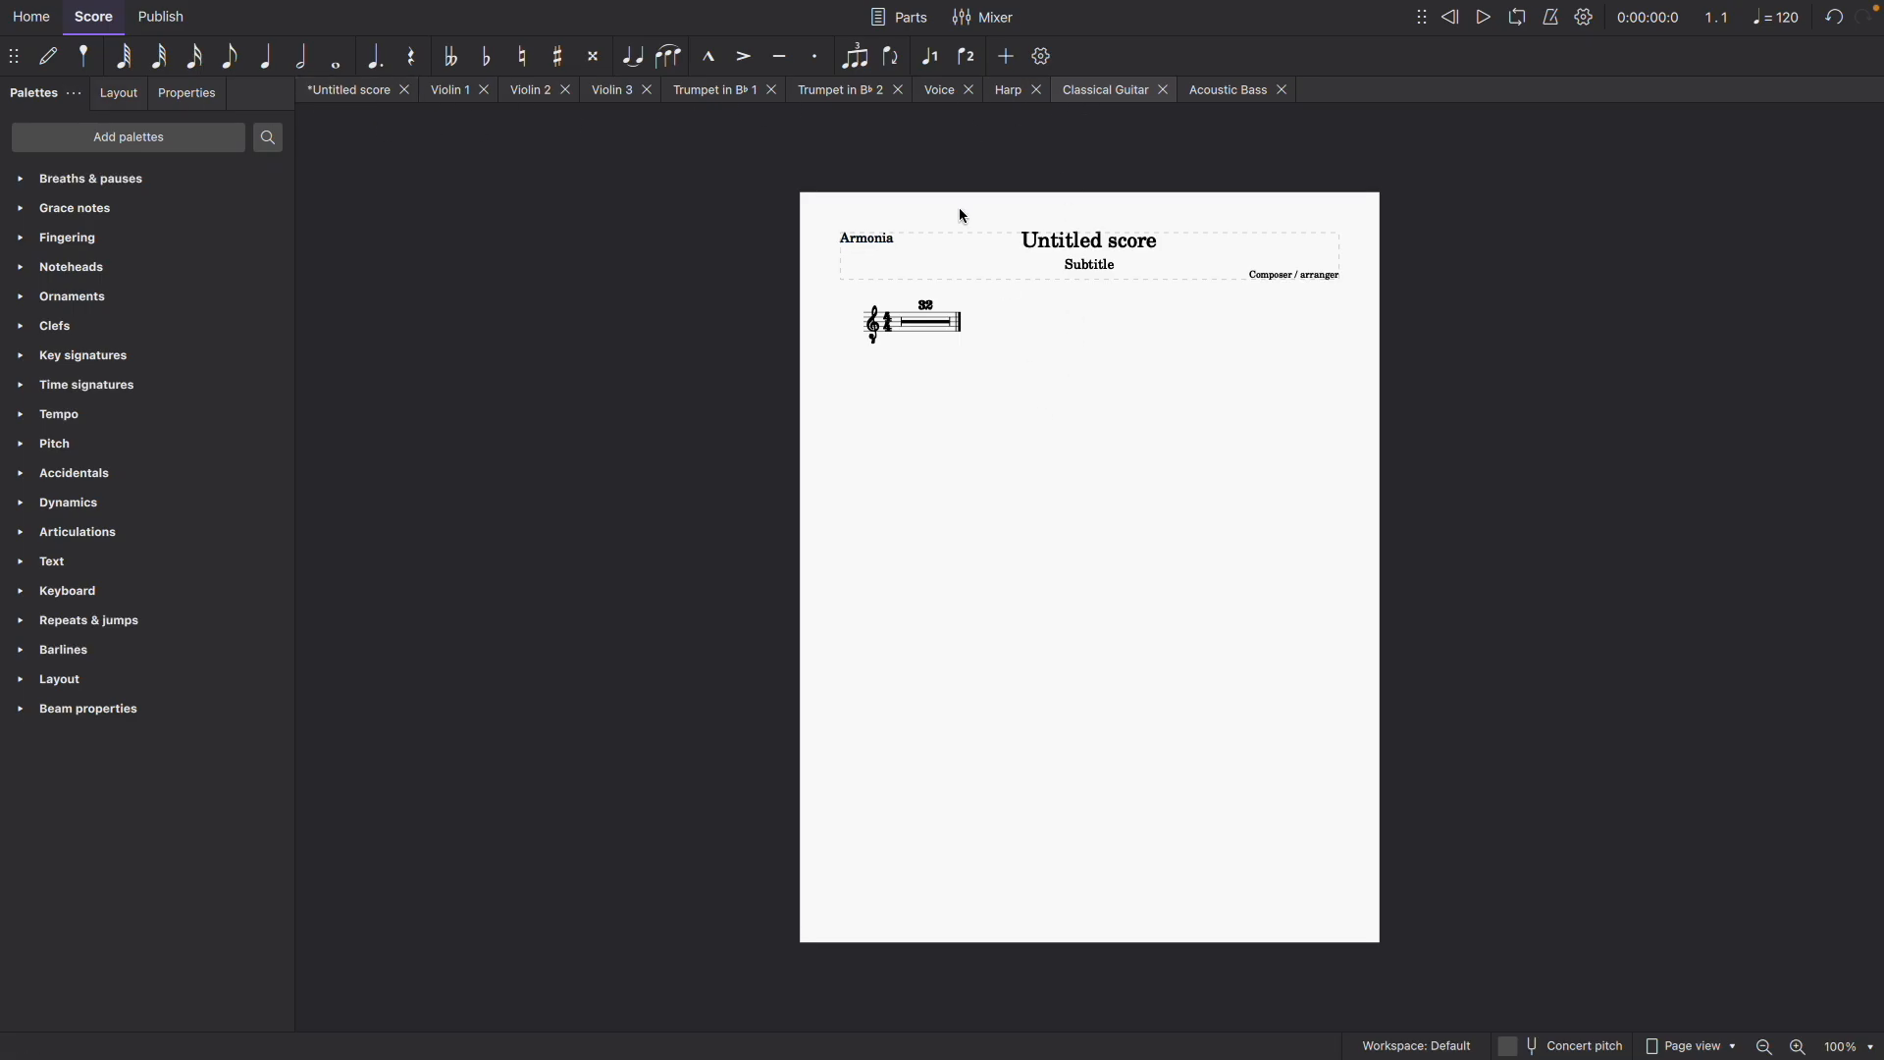
- Compare the full score with the Classical Guitar and Acoustic Bass parts, ending on the full score
left_click(355, 90)
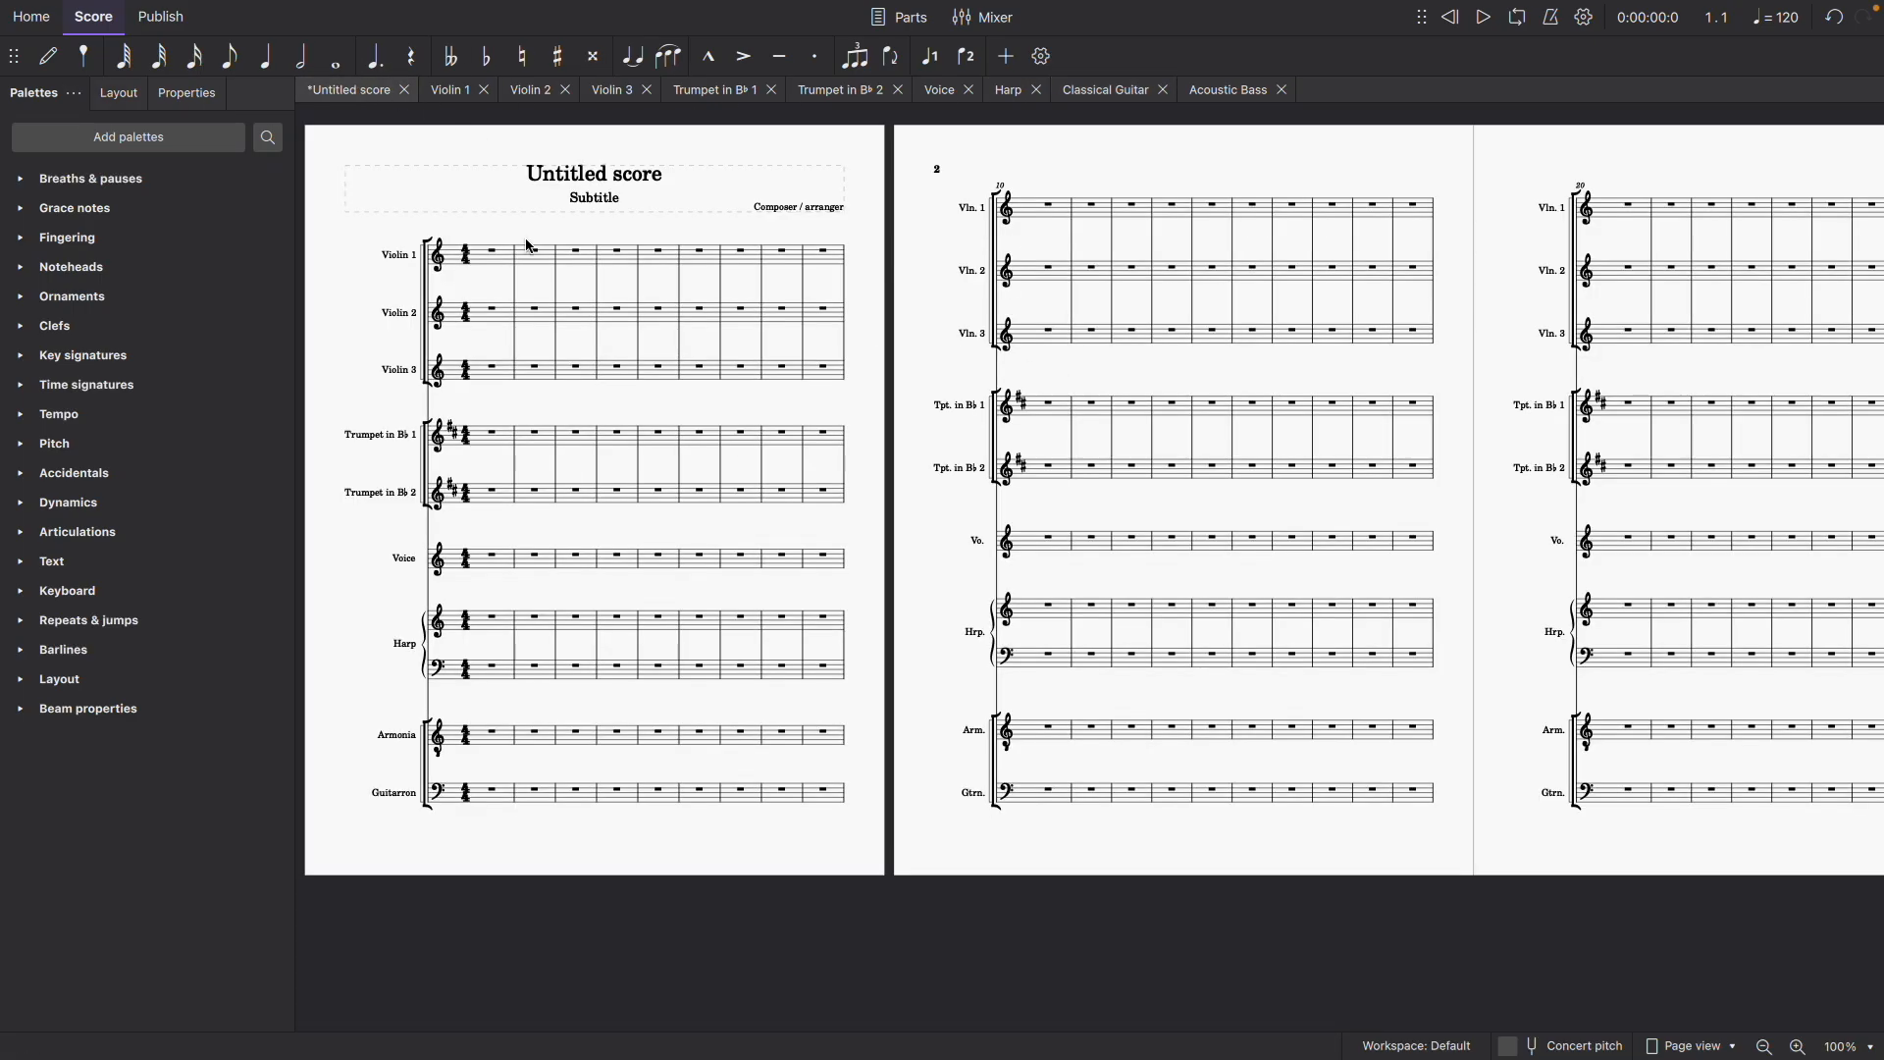
left_click(1094, 95)
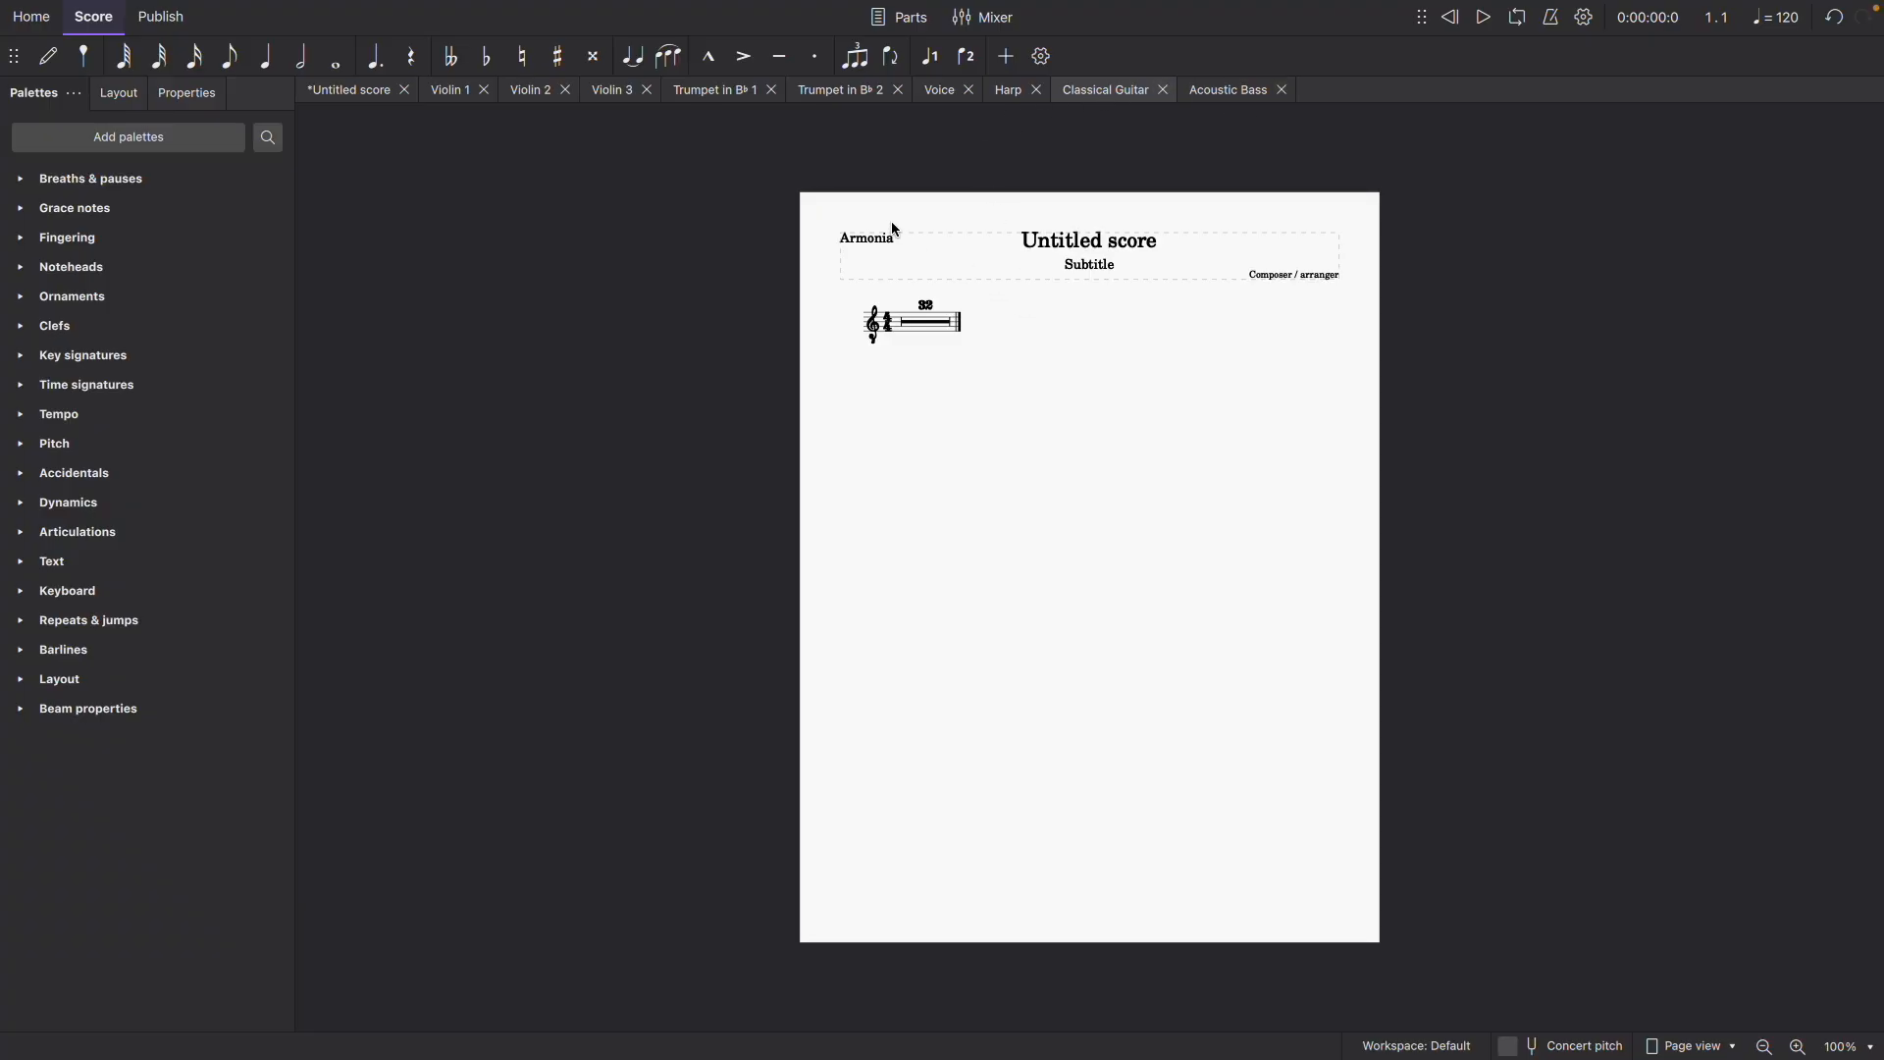
left_click(1226, 91)
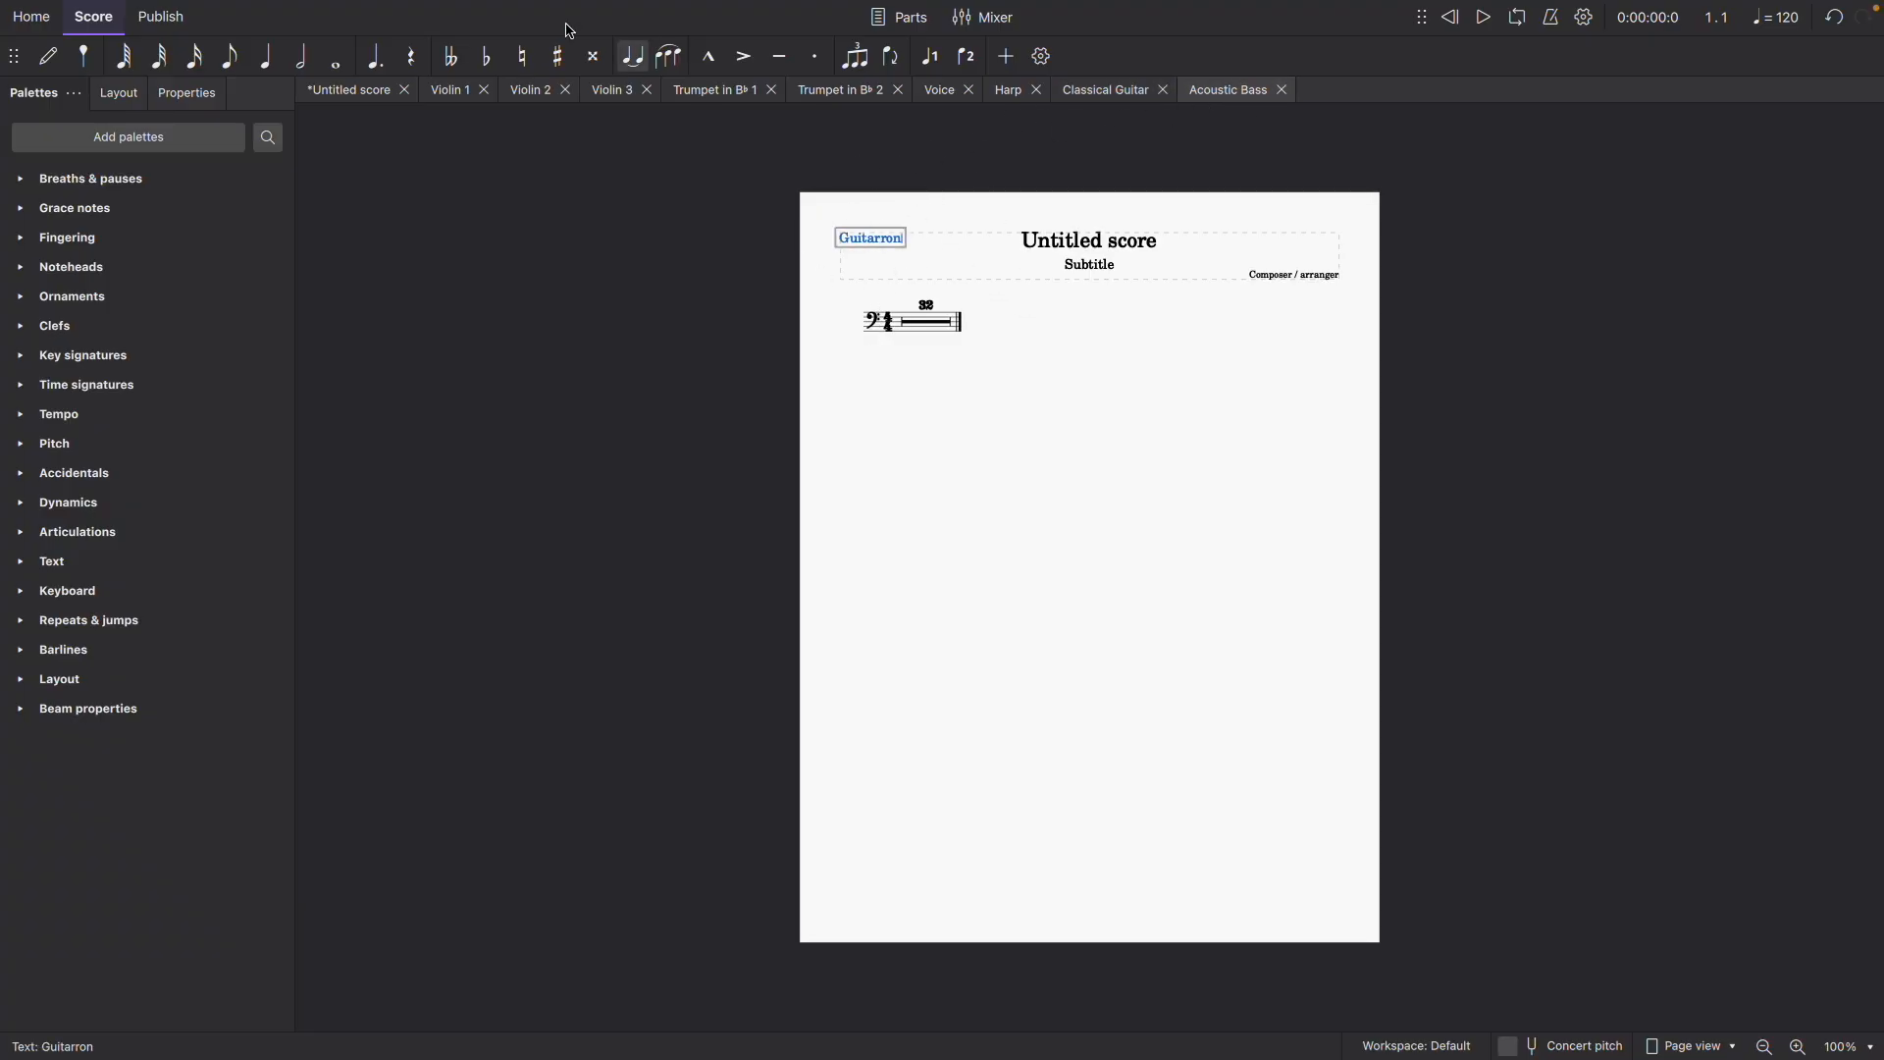
left_click(308, 88)
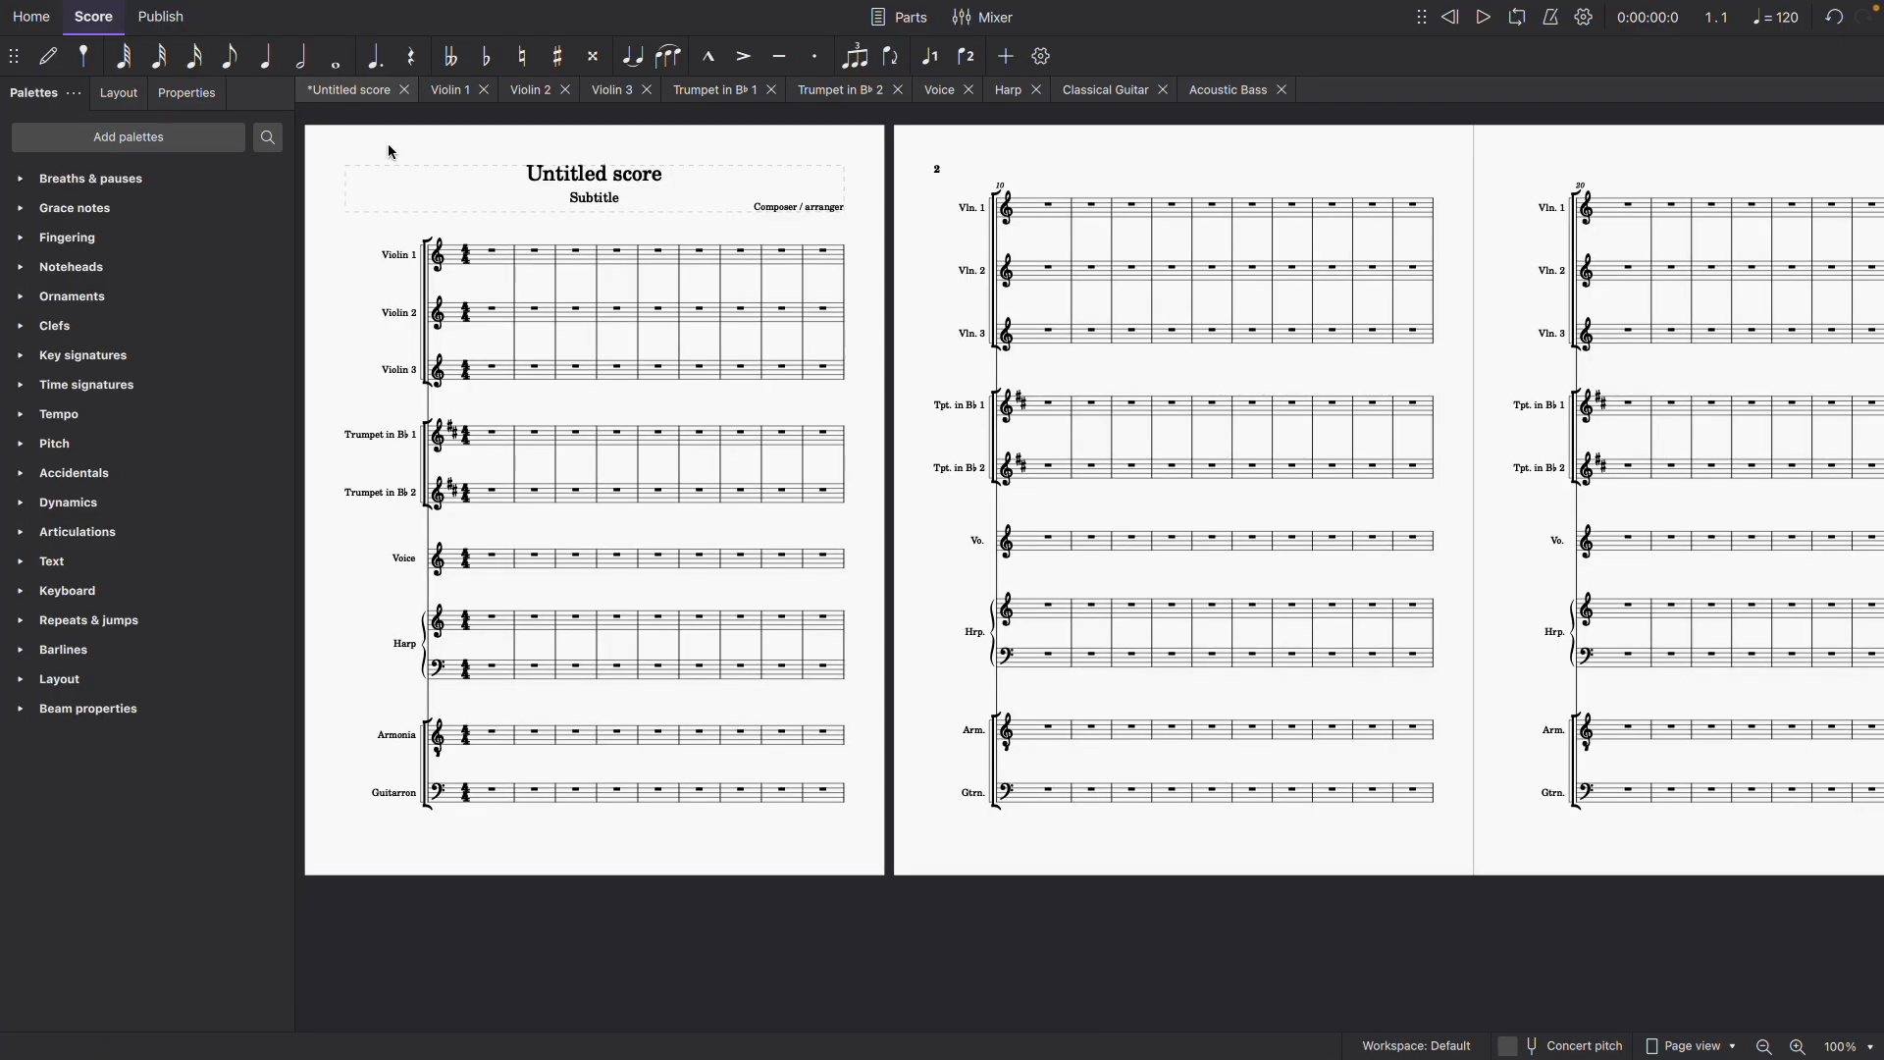